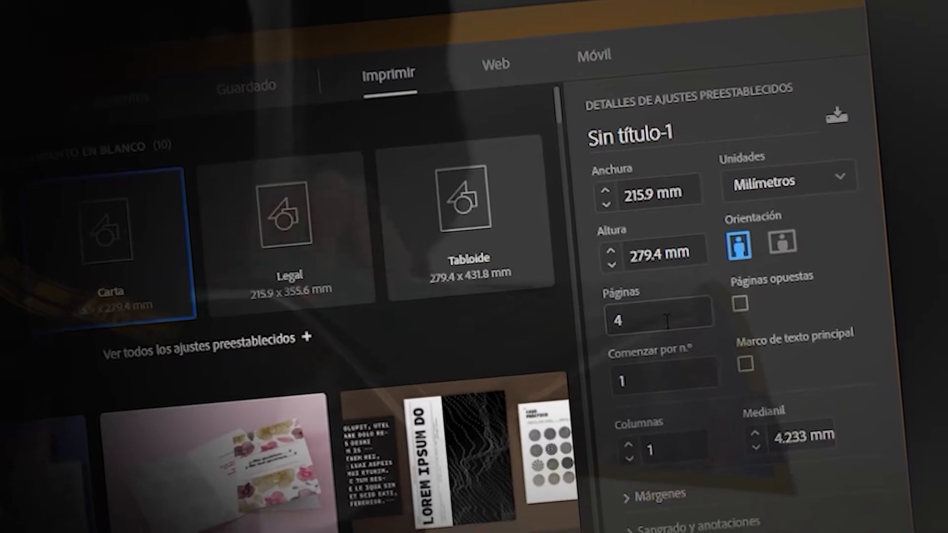
click(734, 290)
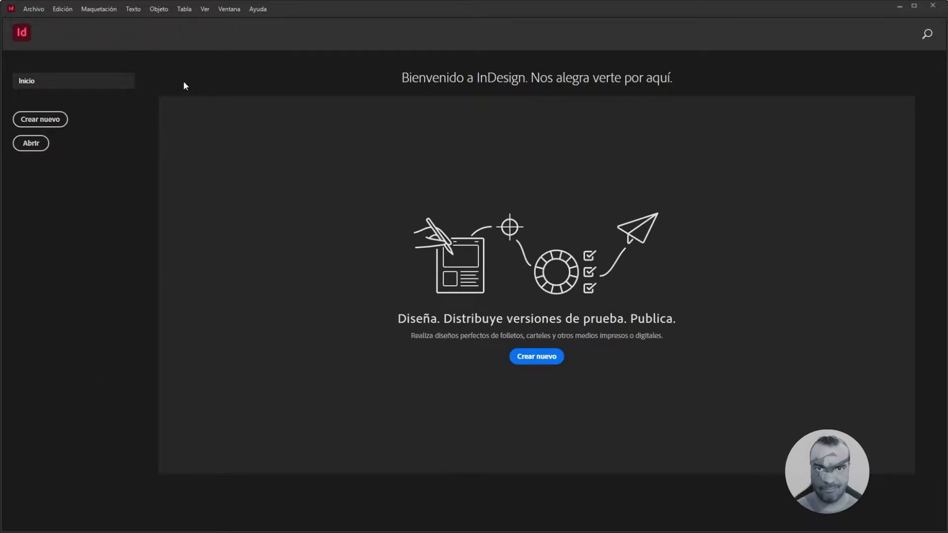
- Start a new document, look through the print, web and mobile presets, and choose the print preset Carta
click(46, 124)
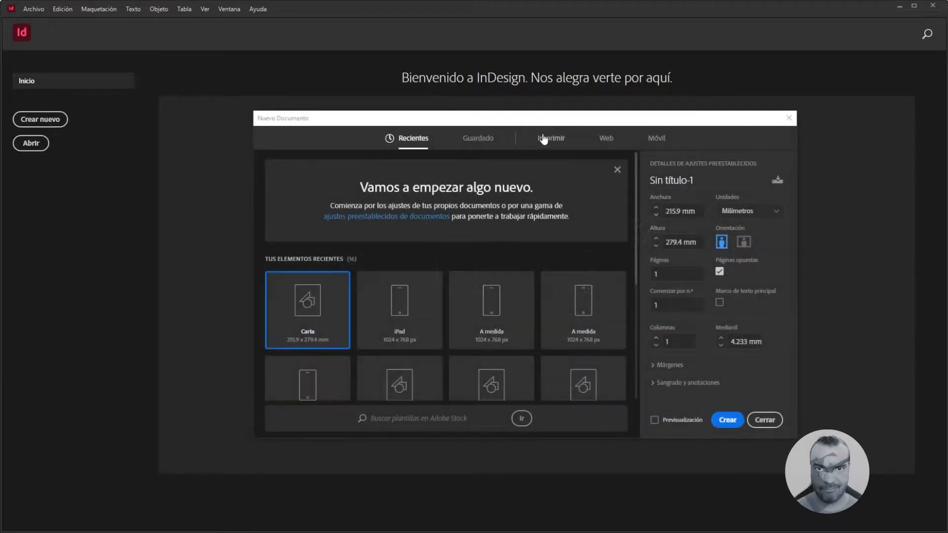
click(552, 140)
click(608, 139)
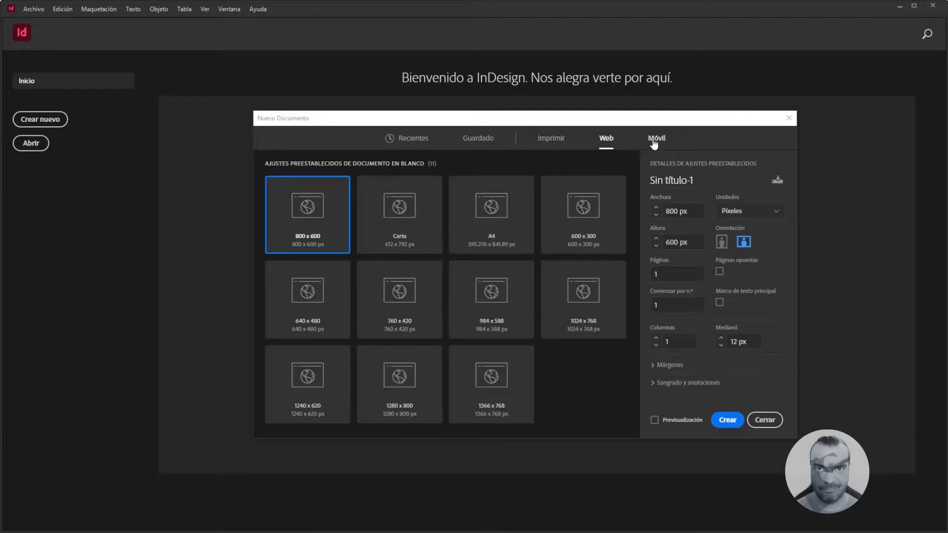
click(654, 142)
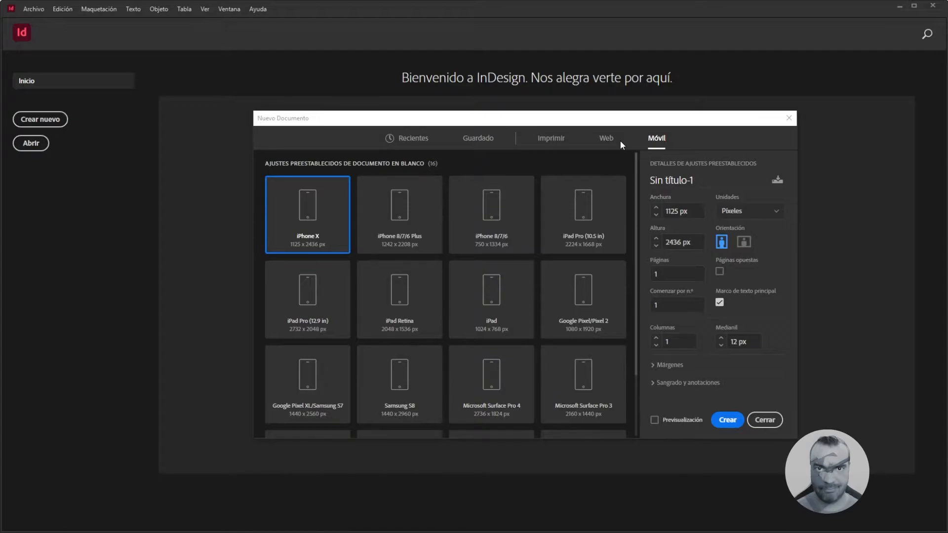
click(549, 139)
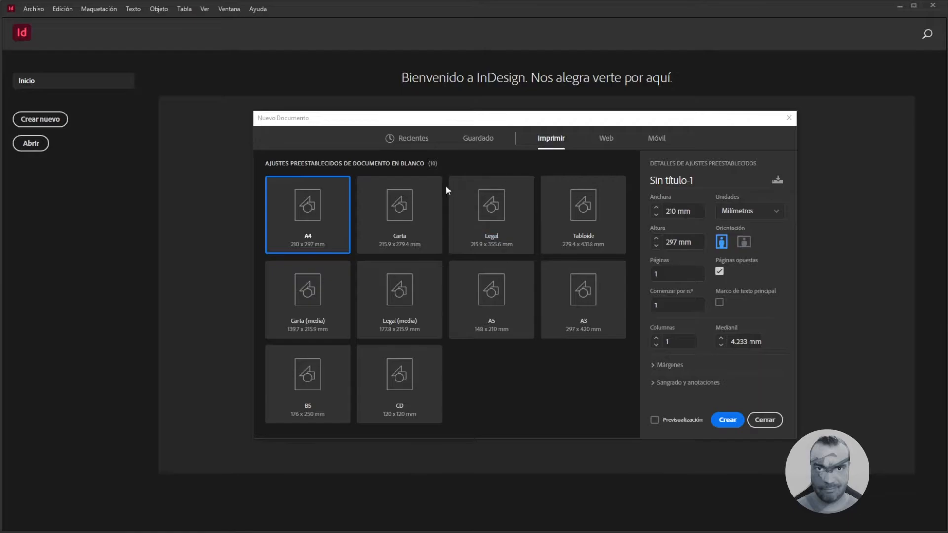
click(400, 218)
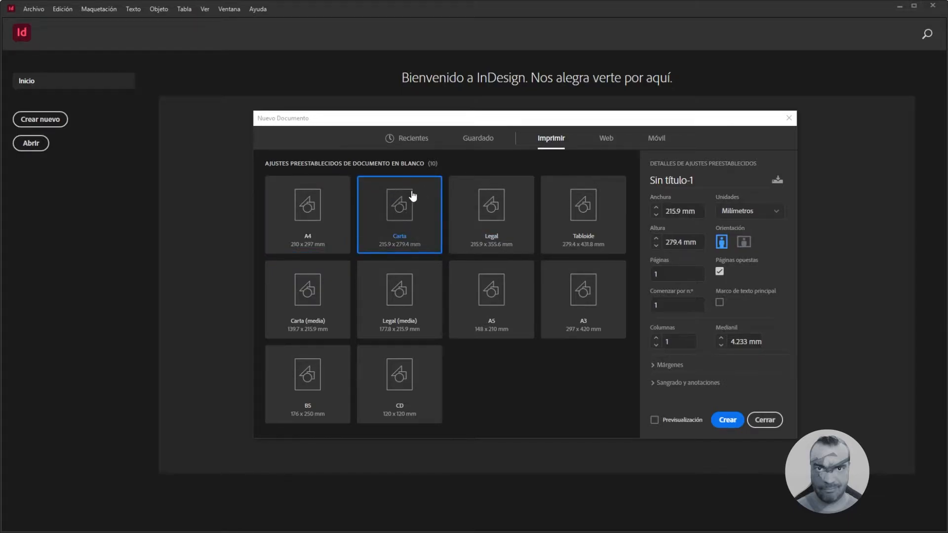
- Name the new document Introducción Indesign, set it to 4 pages, create it, and look through its pages
drag(705, 179, 627, 178)
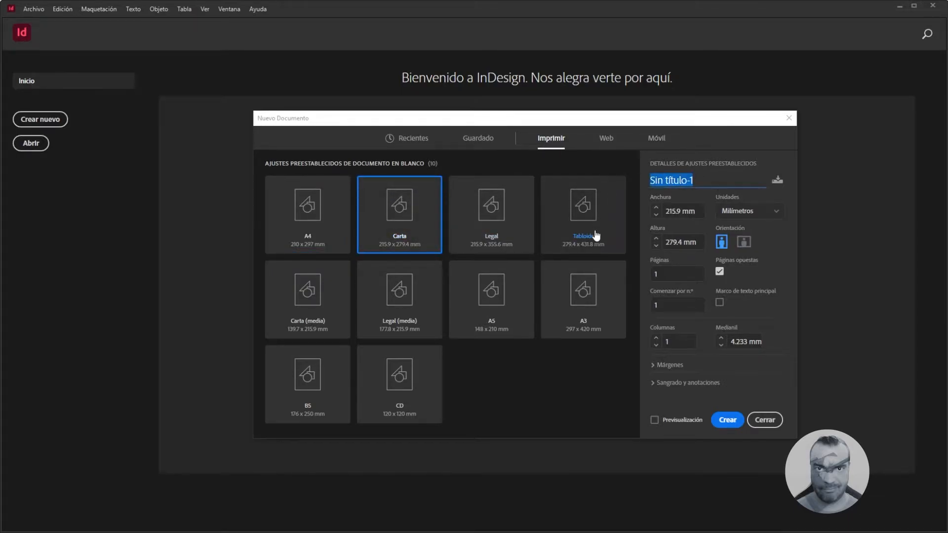
text(Introducción Indesign)
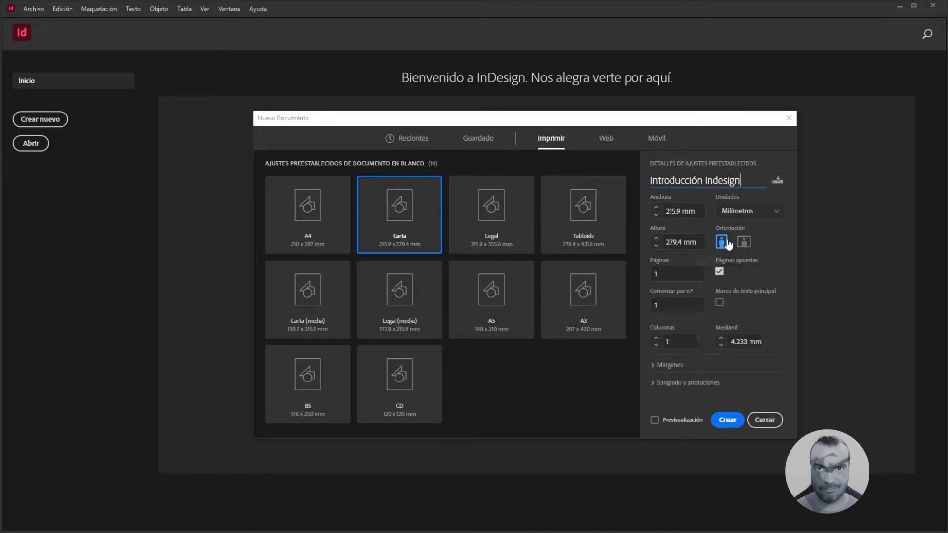
click(664, 274)
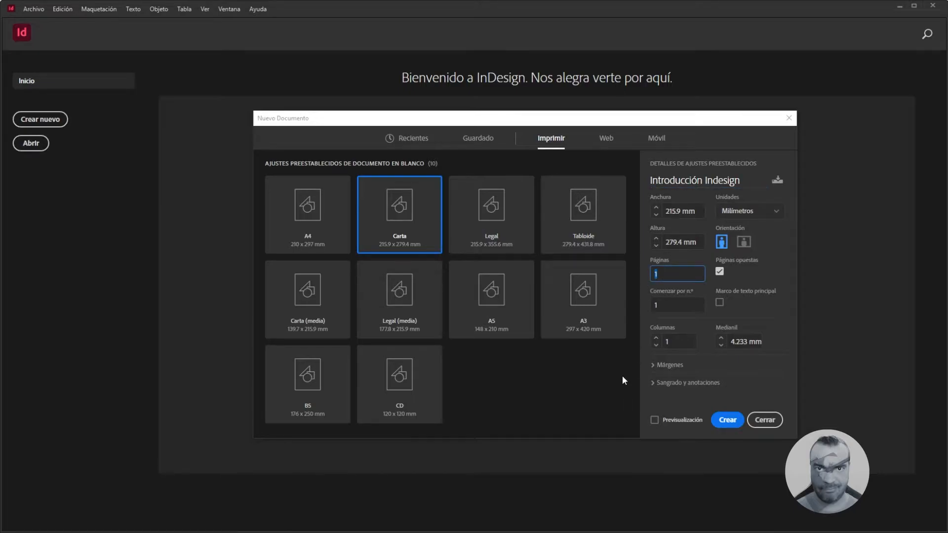
text(4)
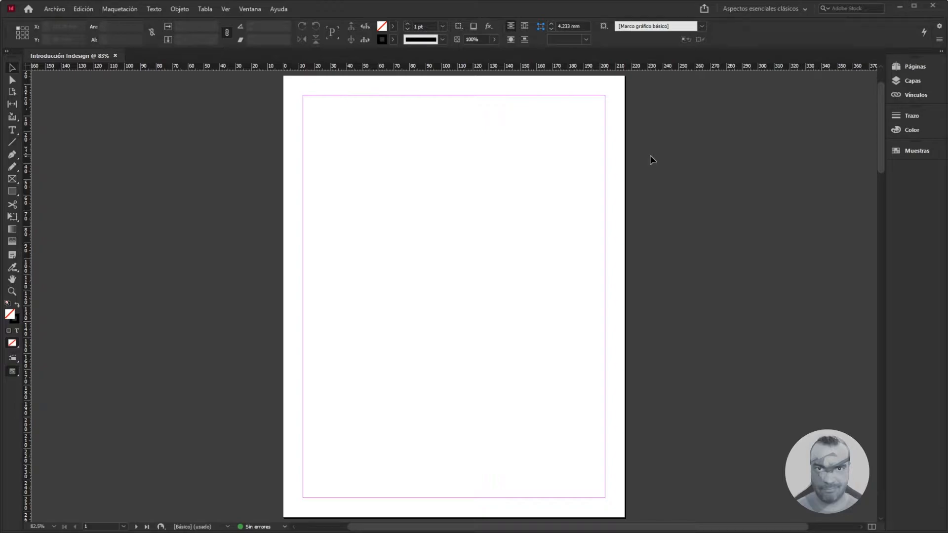
drag(881, 122, 908, 479)
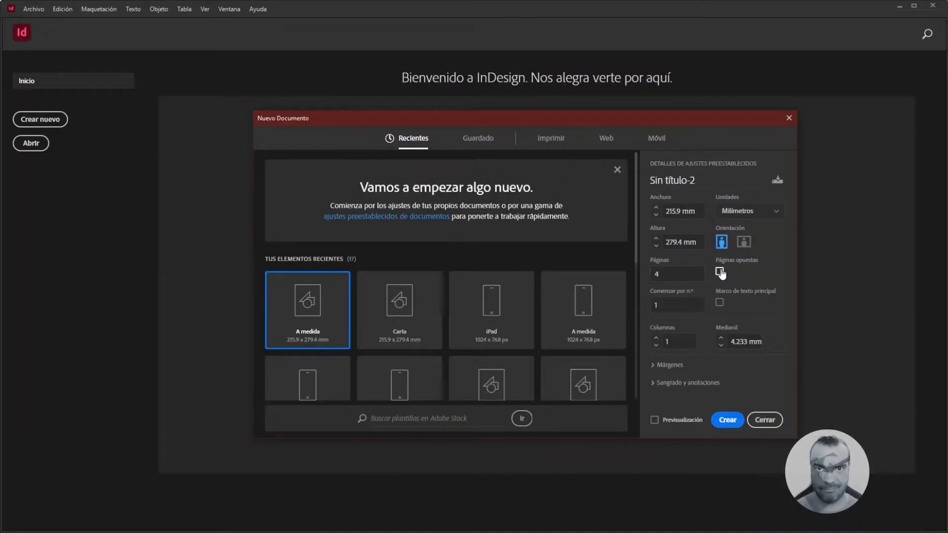
- Create another 4-page 215.9 x 279.4 mm document with facing pages enabled, and look through its spreads
click(720, 272)
click(736, 423)
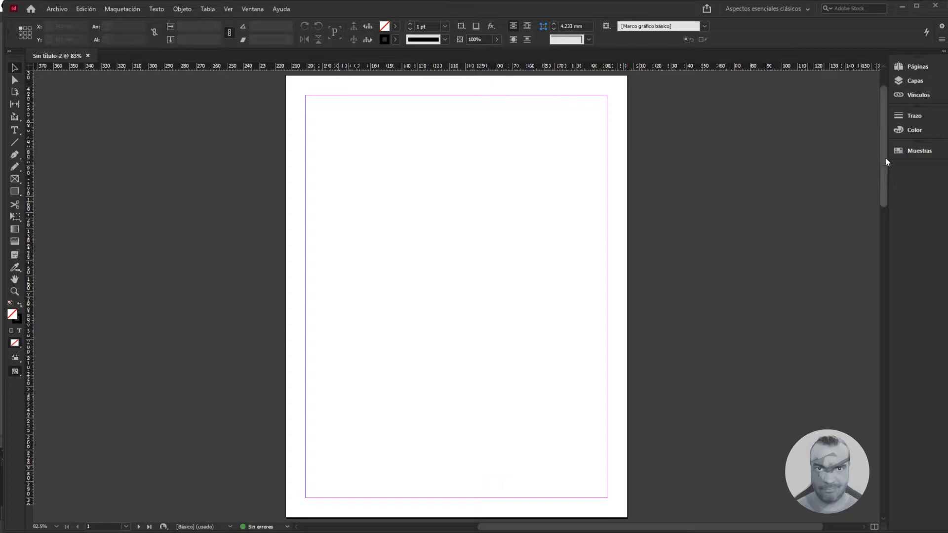
drag(882, 159, 882, 309)
drag(634, 527, 549, 526)
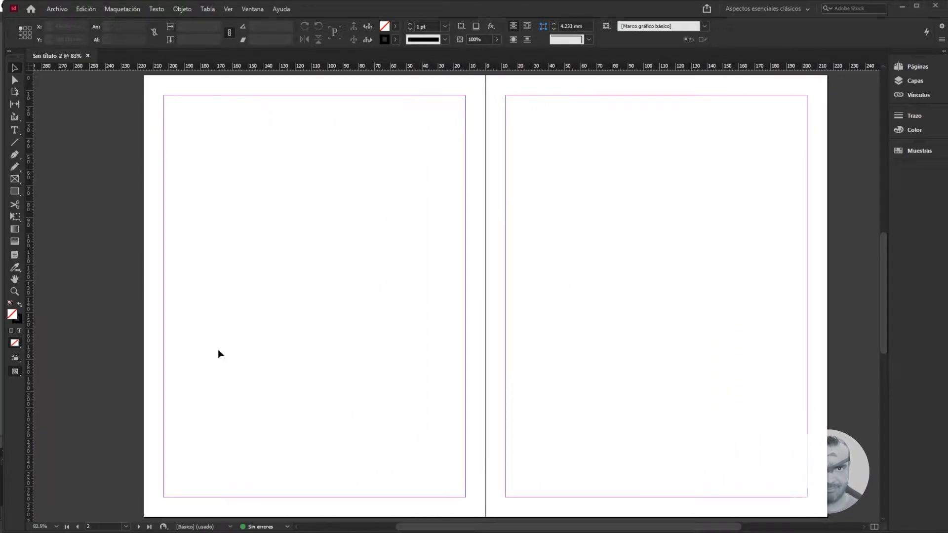
scroll(285, 304, down, 1)
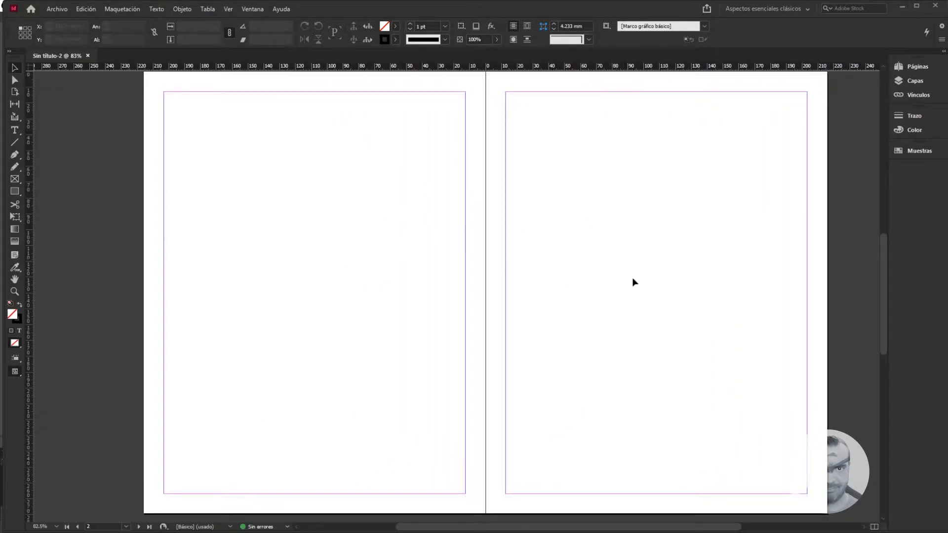
drag(885, 271, 876, 418)
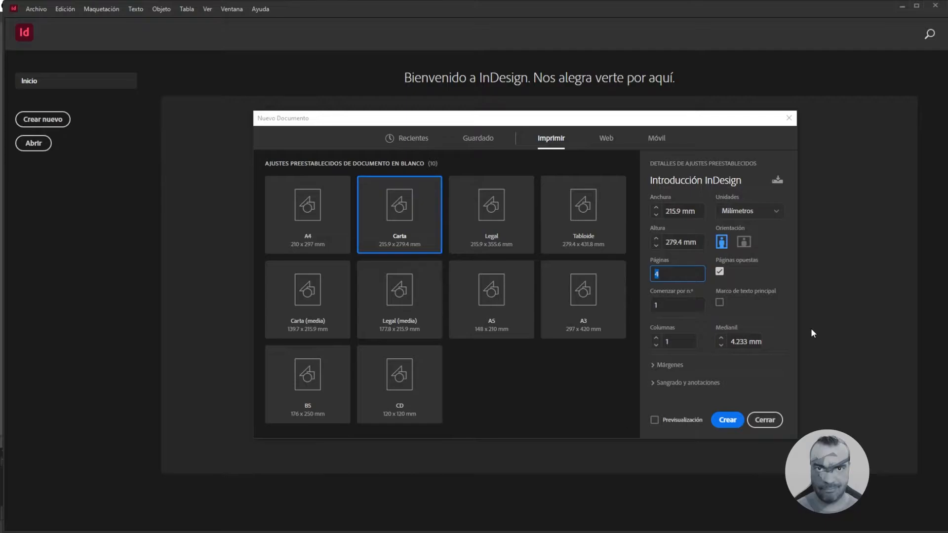
- Set the number of columns to 2 for the Introducción InDesign document and create it
click(675, 343)
text(2)
click(727, 420)
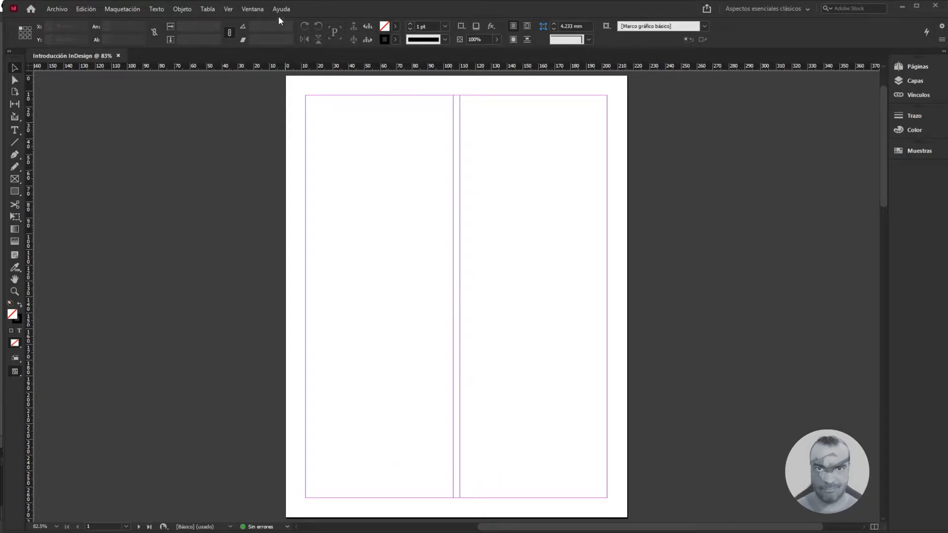
click(55, 9)
click(85, 10)
- Use the page thumbnails to view pages 2 and 4 of the document, and return to page 1
click(909, 65)
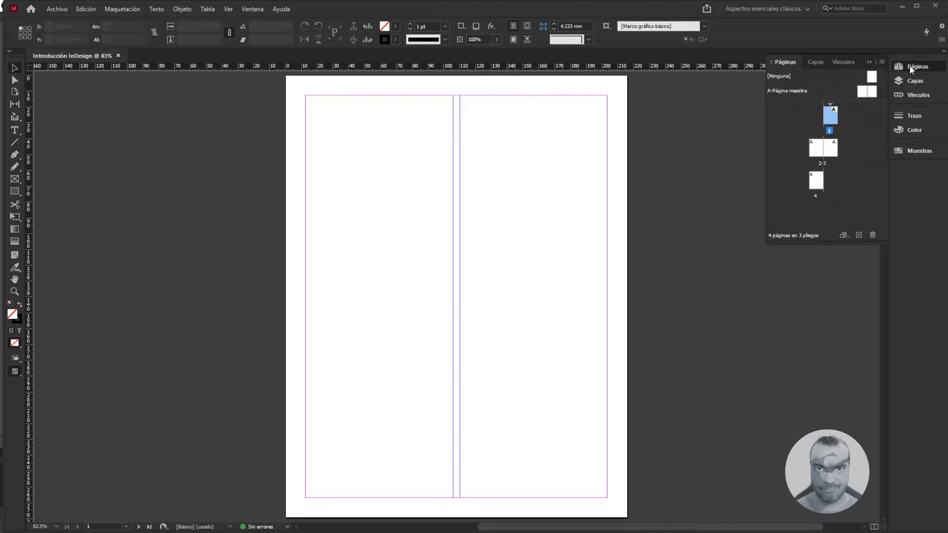
double_click(817, 151)
double_click(815, 185)
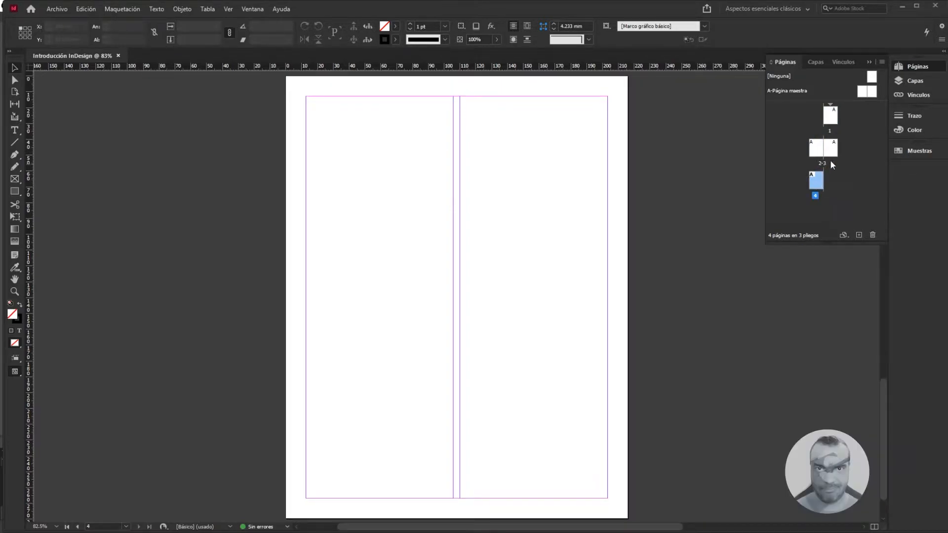
double_click(835, 118)
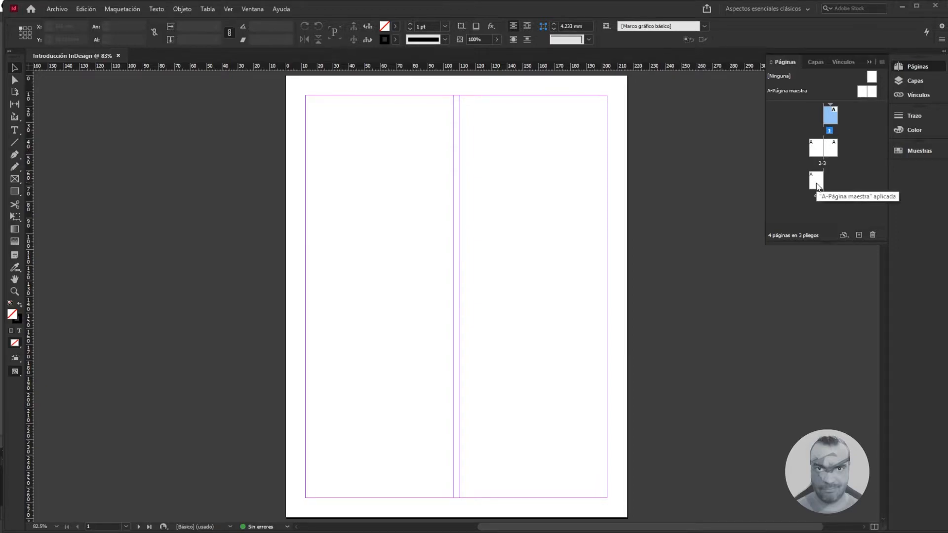
click(486, 344)
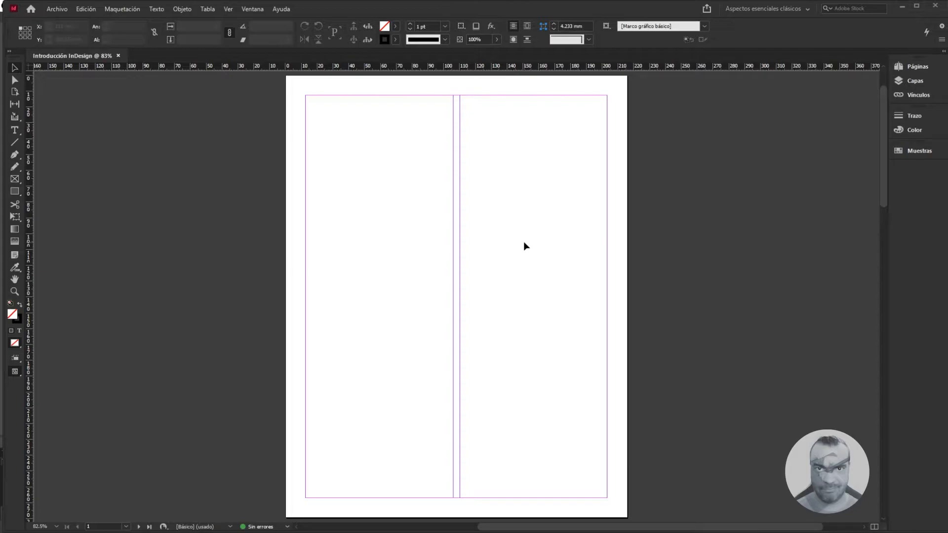
drag(884, 141, 931, 131)
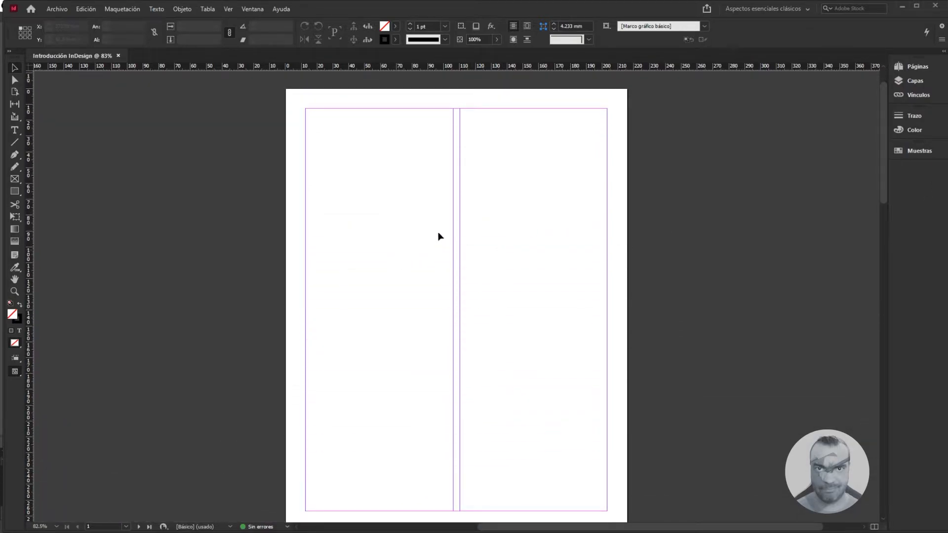
- Change the margins and columns settings of page 1 so that it has a single column
click(918, 66)
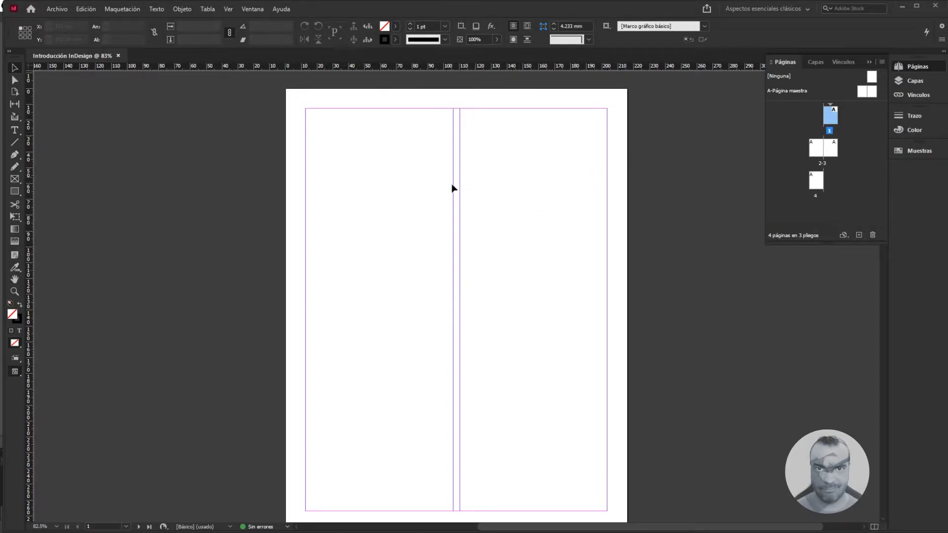
click(121, 9)
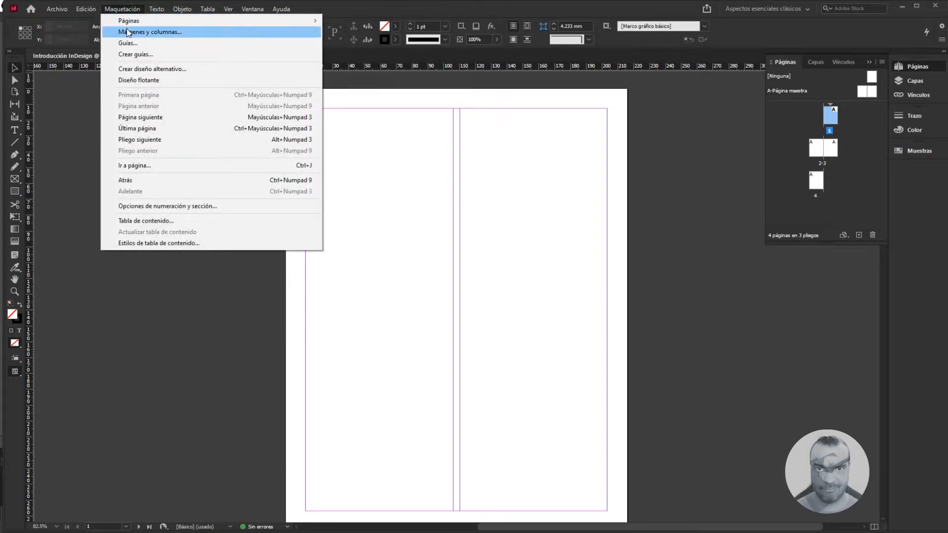
click(126, 34)
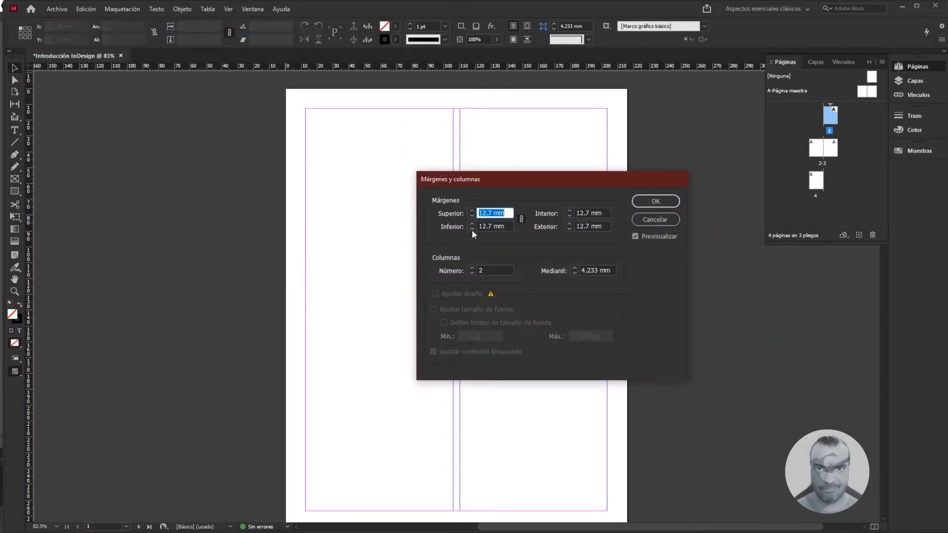
click(472, 273)
key(Return)
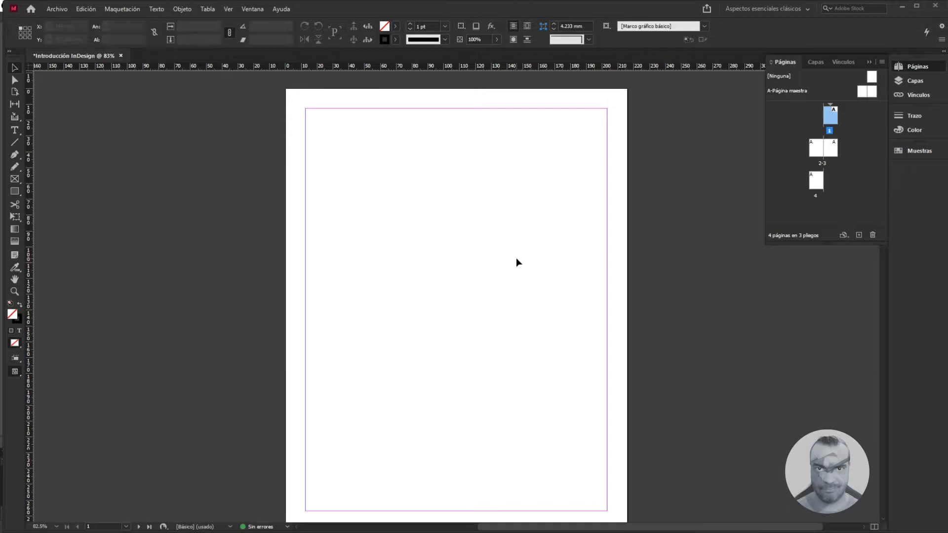
- Check the column layout of pages 2 and 3, and set page 4 to a single column
double_click(814, 151)
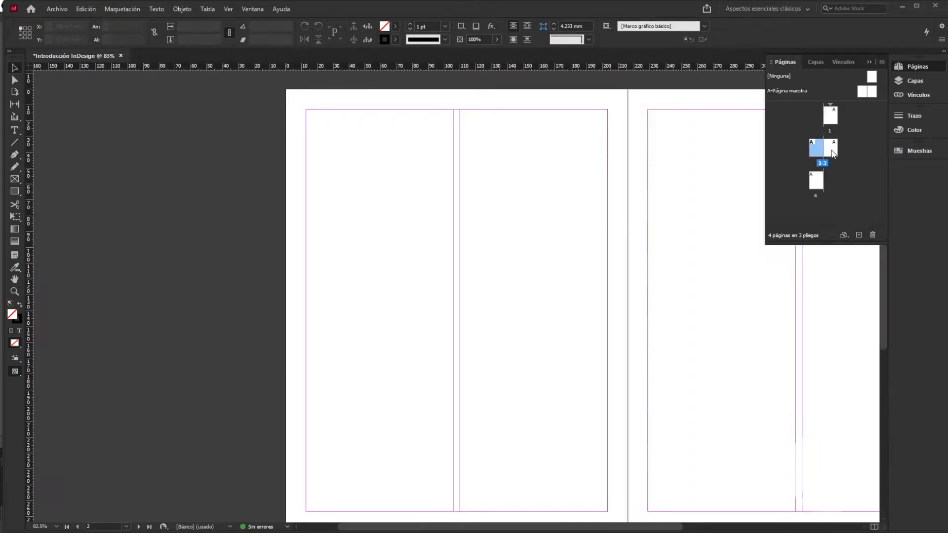
double_click(835, 151)
click(816, 183)
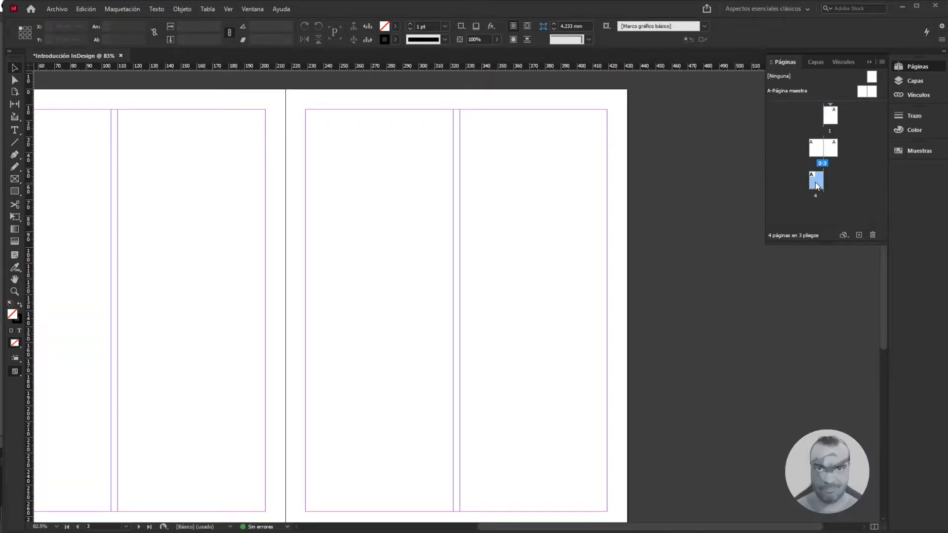
double_click(815, 183)
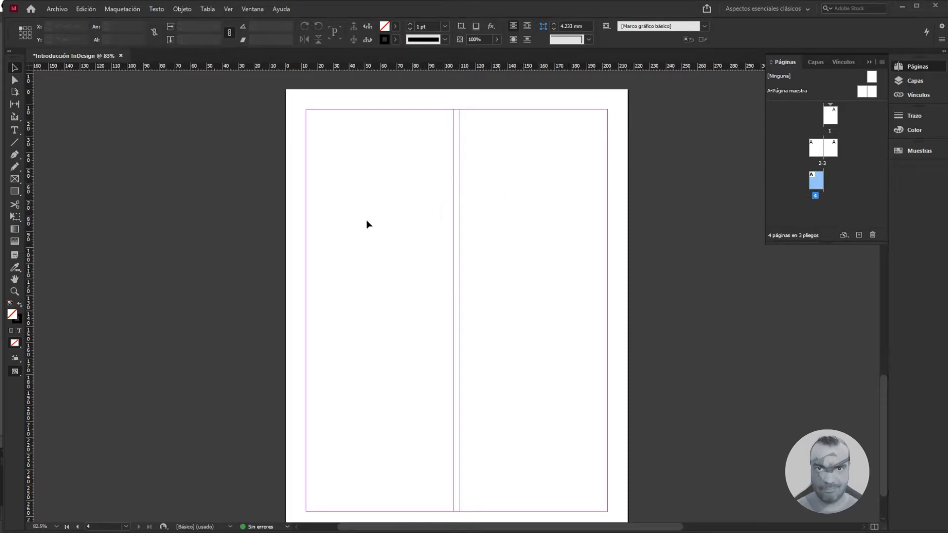
click(138, 10)
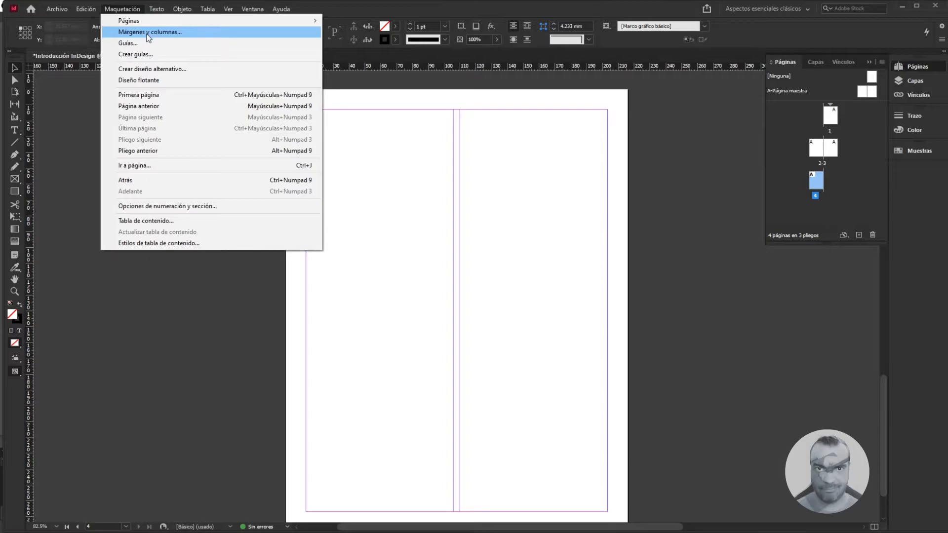
click(146, 32)
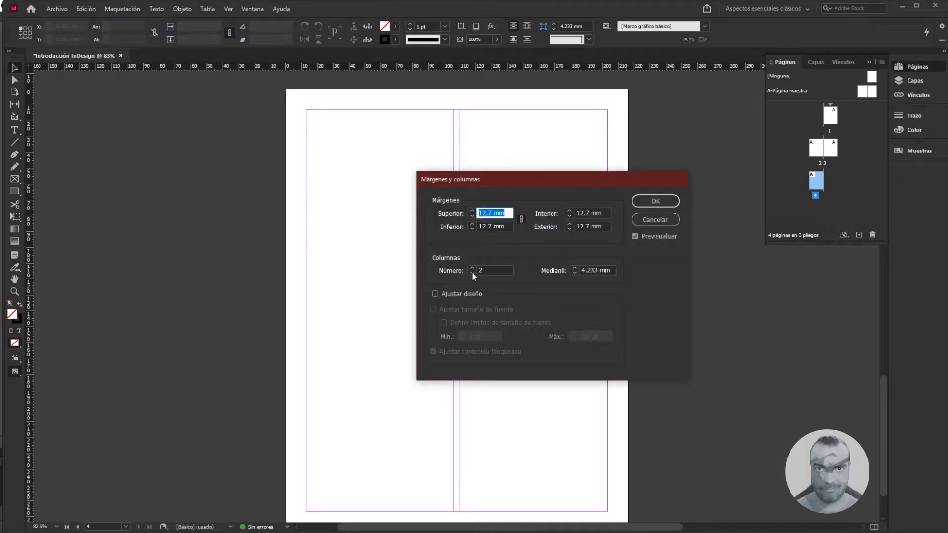
click(472, 273)
key(Return)
- Draw a rectangular frame of 215.9 x 279.4 mm covering the whole of page 1
double_click(830, 115)
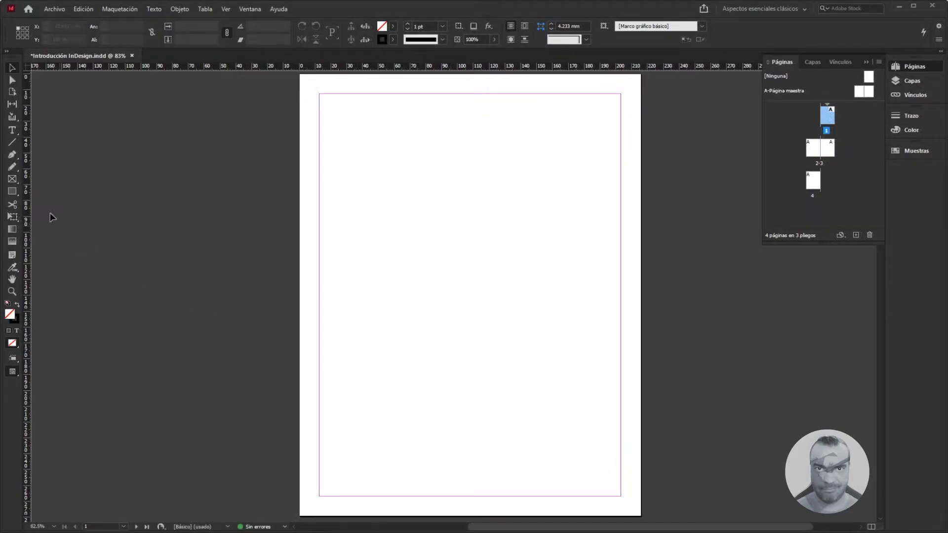
click(10, 183)
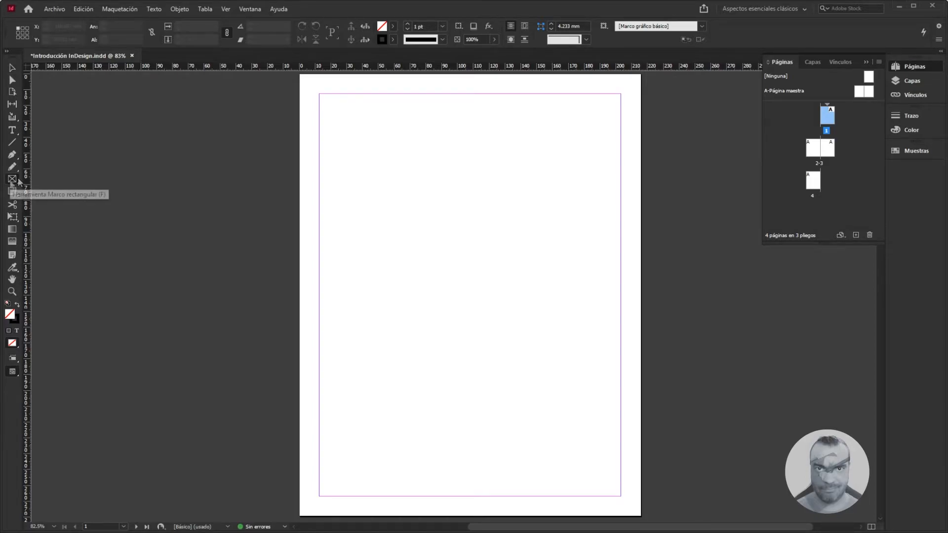
drag(300, 74, 641, 517)
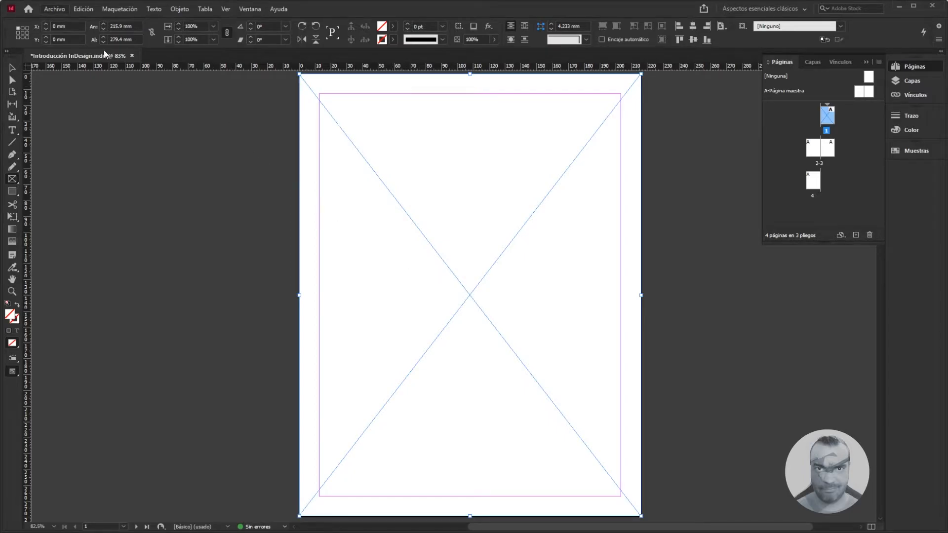
- Place the close-up portrait photo of the woman's face into the full-page frame on page 1
click(48, 12)
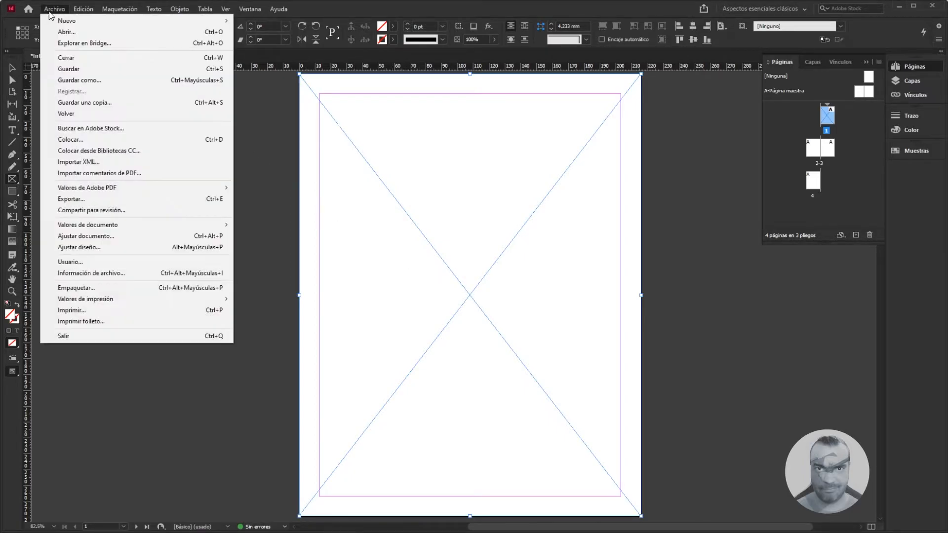
click(69, 141)
double_click(713, 316)
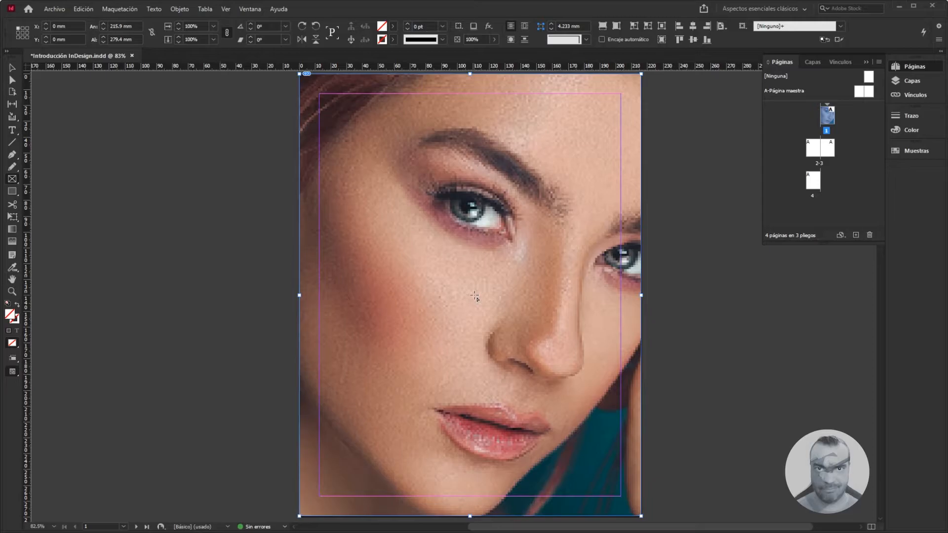
- Fit the portrait photo on page 1 so that it fills its frame proportionally
right_click(450, 308)
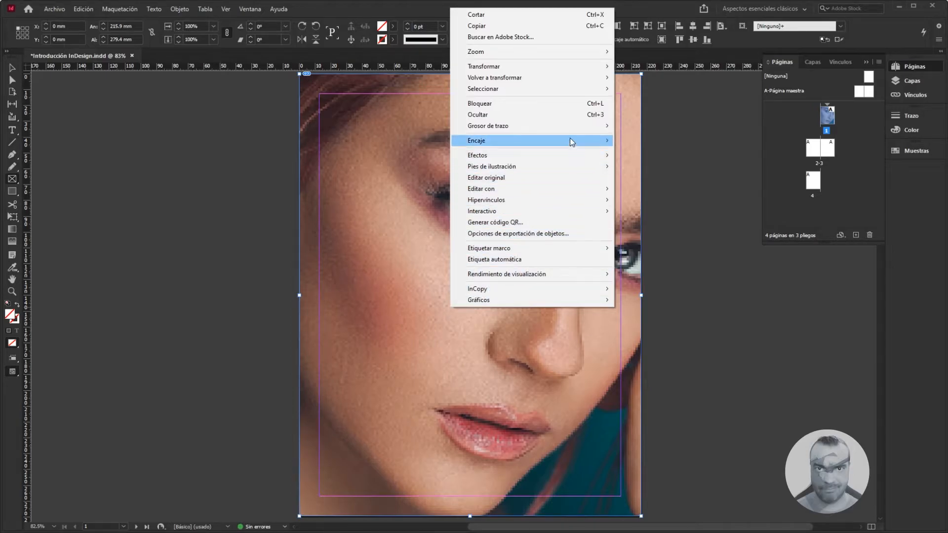
mouse_move(571, 140)
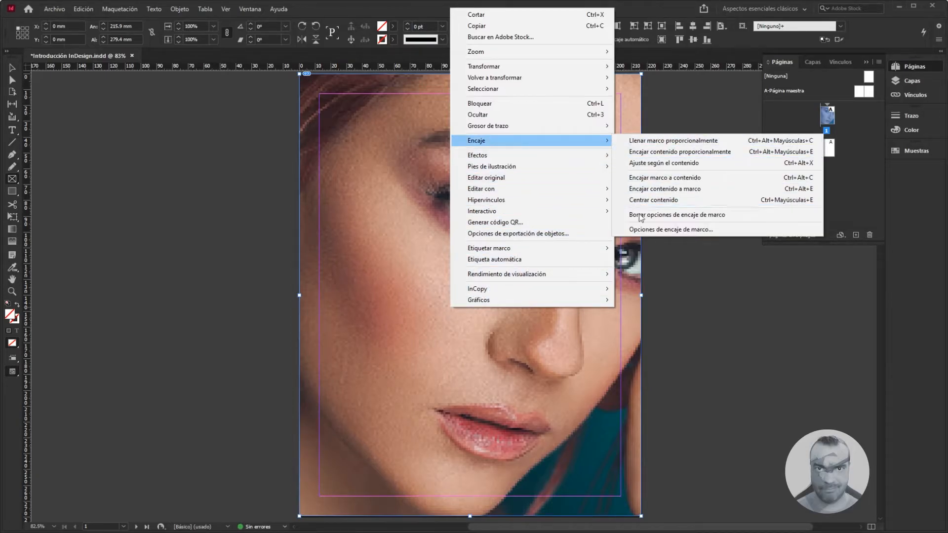
click(673, 141)
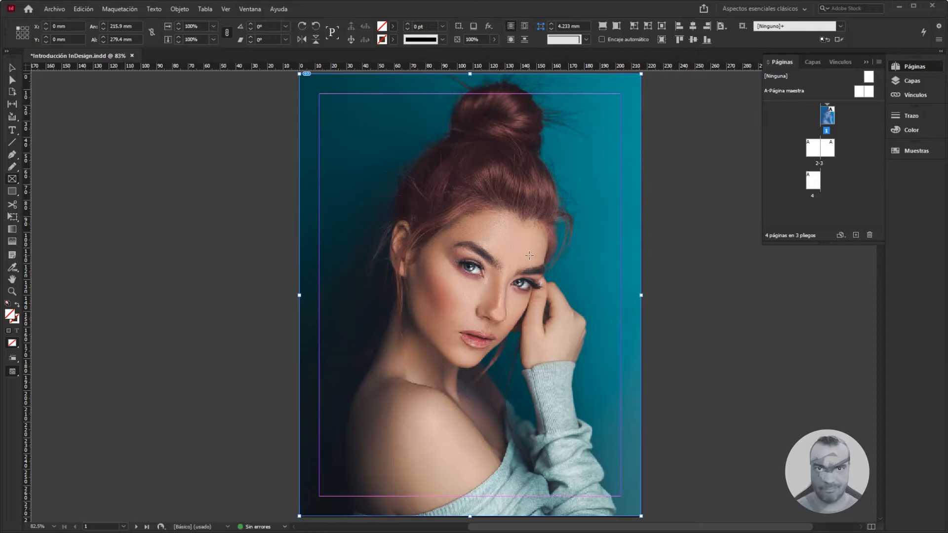
- Inspect the cover photo up close, turn on overprint preview, and fit page 1 in the window
key(ctrl+0)
key(z)
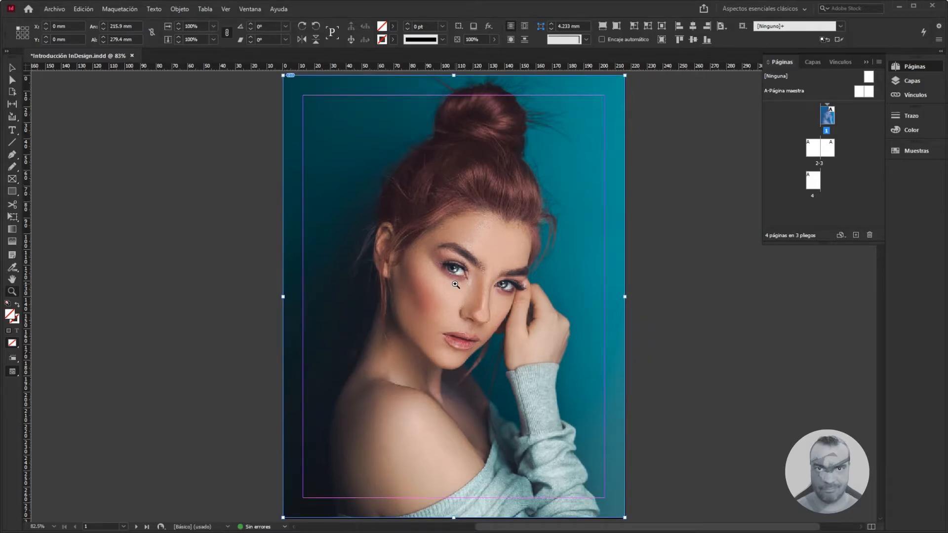
click(455, 295)
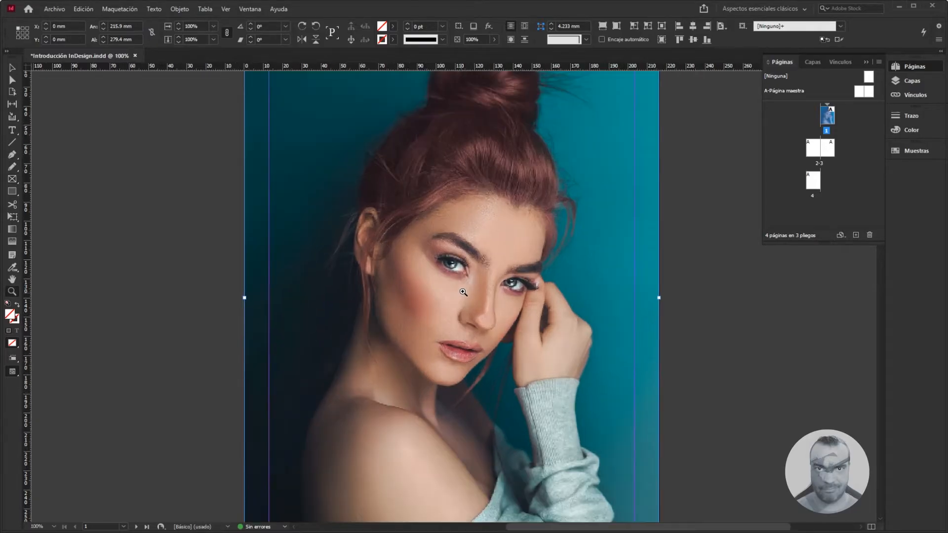
click(461, 293)
click(461, 291)
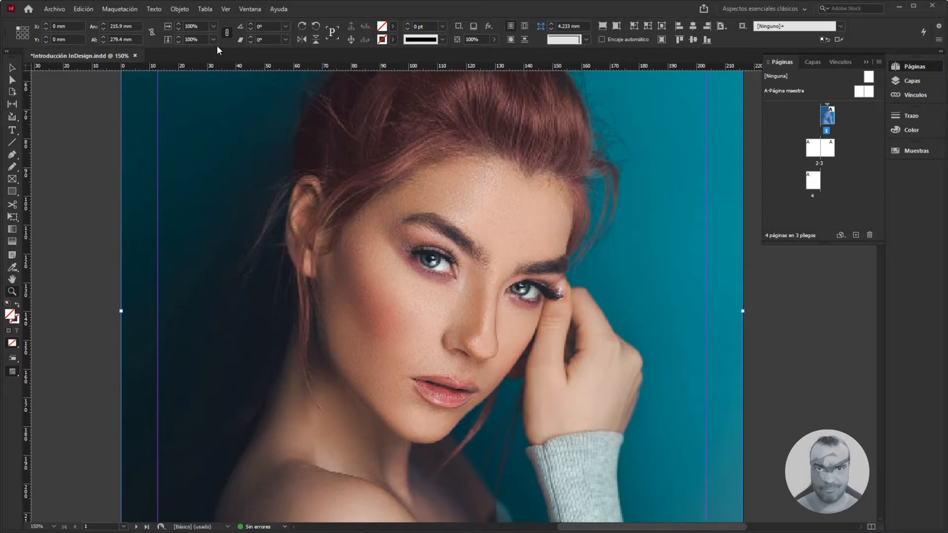
click(225, 9)
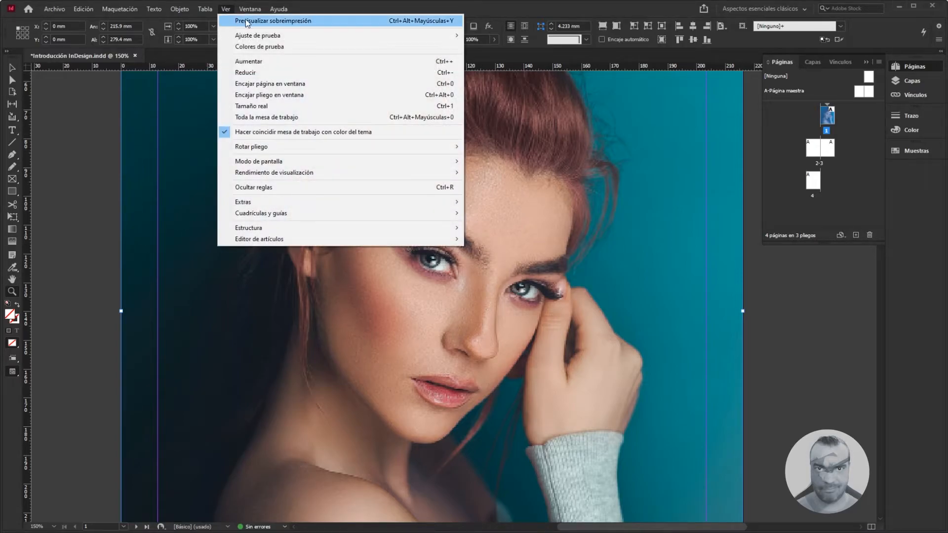
click(323, 21)
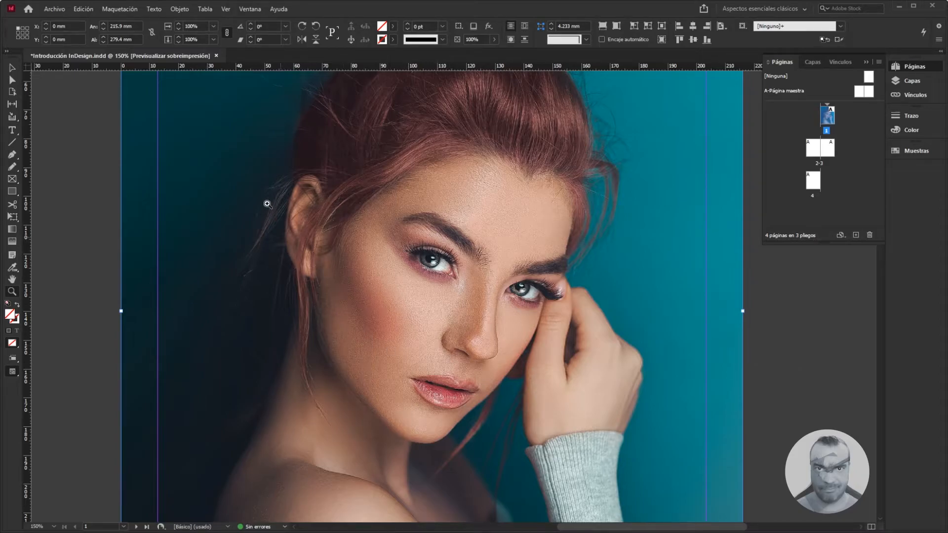
click(225, 9)
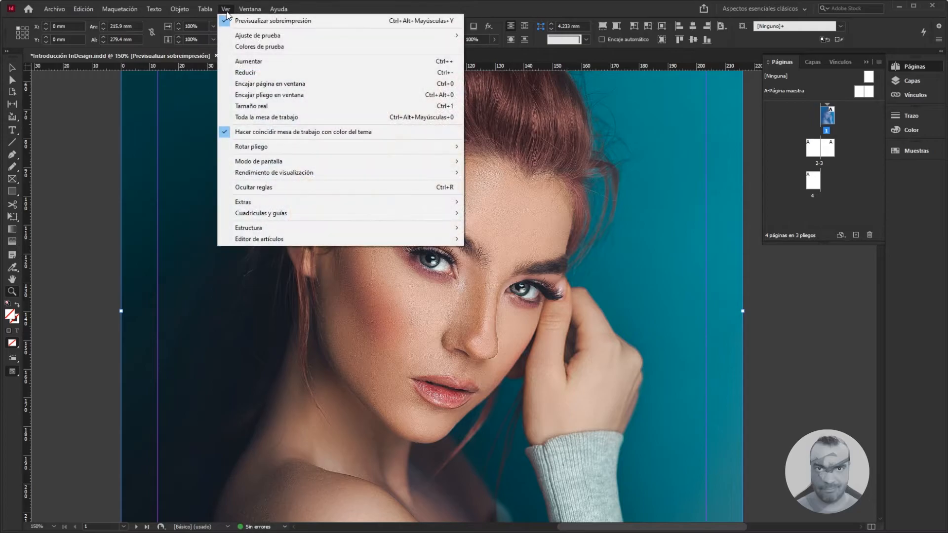
click(258, 86)
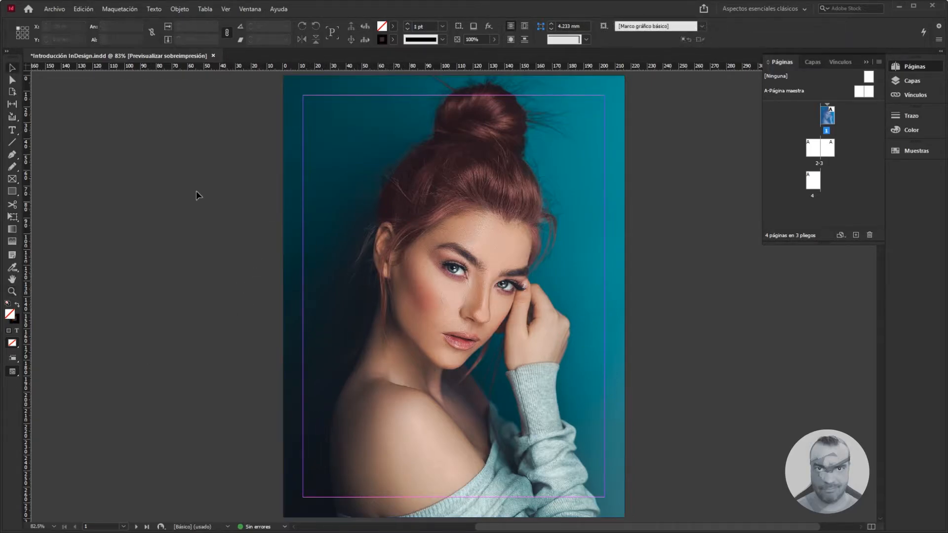
- Draw a text frame about 190.5 x 70 mm across the upper margin area of page 1 and enter the title MODA
click(14, 131)
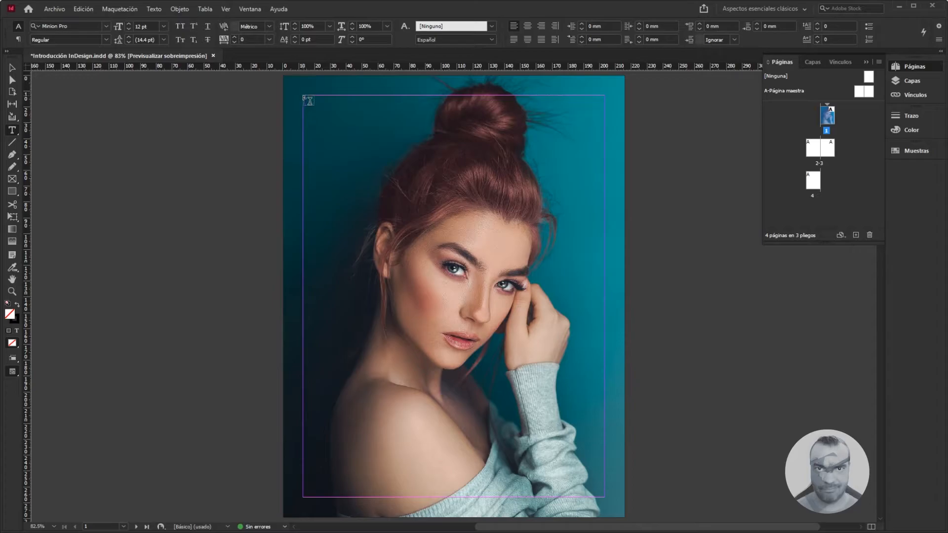
drag(303, 95, 605, 206)
key(Escape)
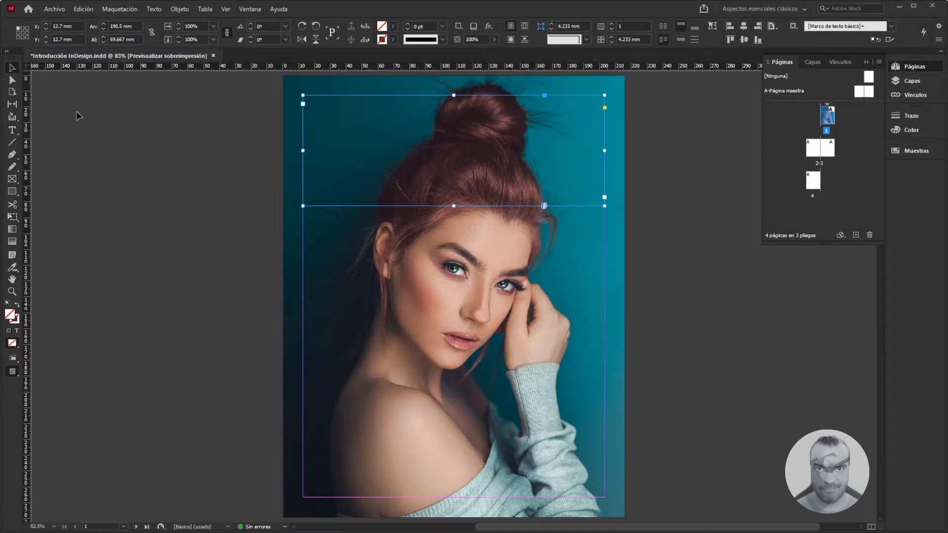
click(11, 132)
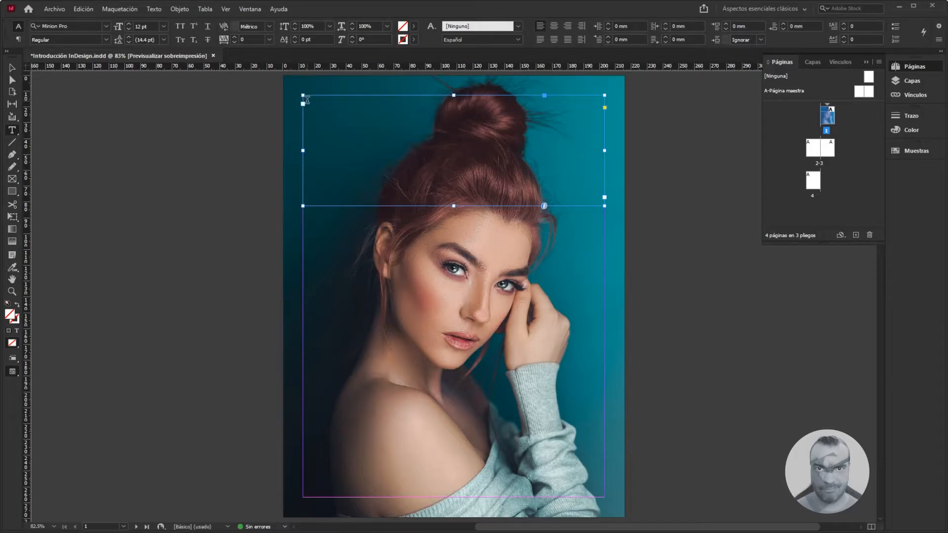
click(307, 99)
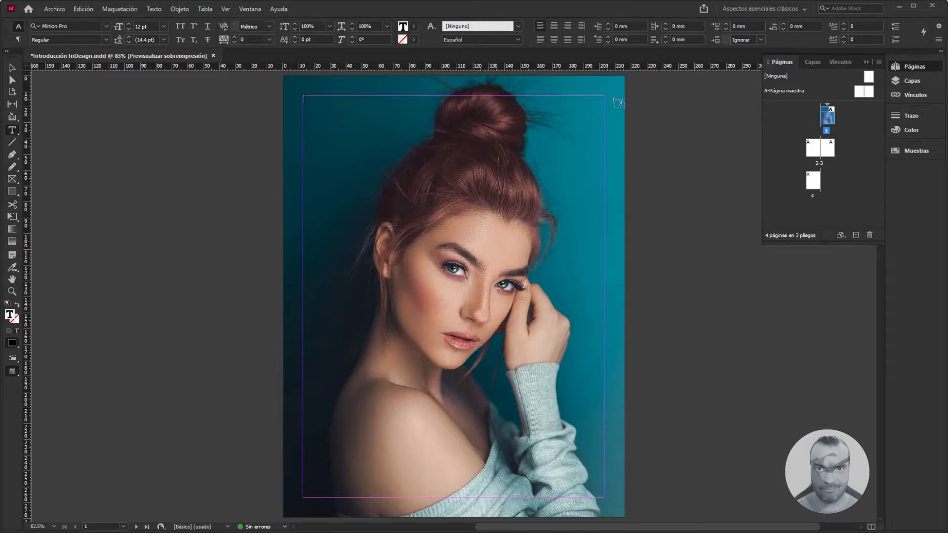
text(MODA)
- Try font sizes of 72, 150, 200 and 160 pt on the MODA title and settle on 170 pt
drag(328, 98, 296, 94)
click(163, 26)
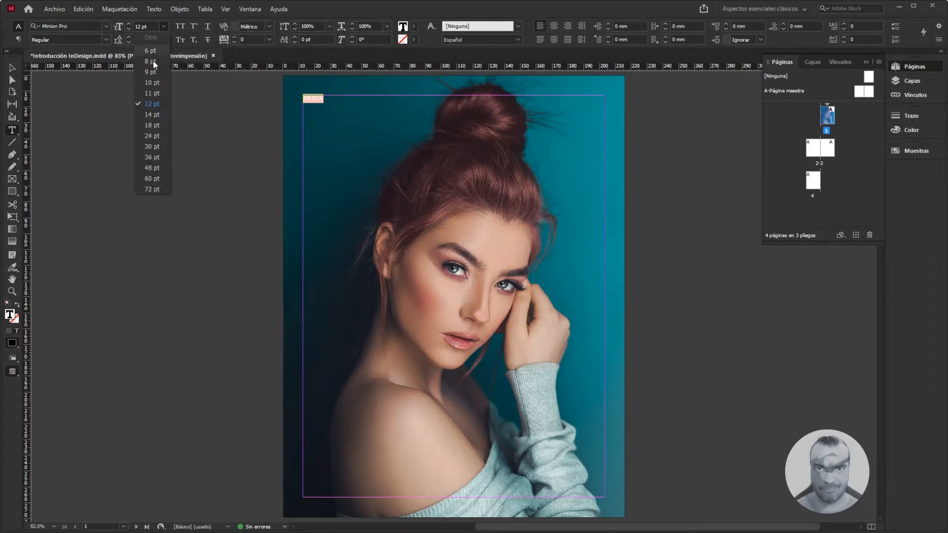
click(149, 189)
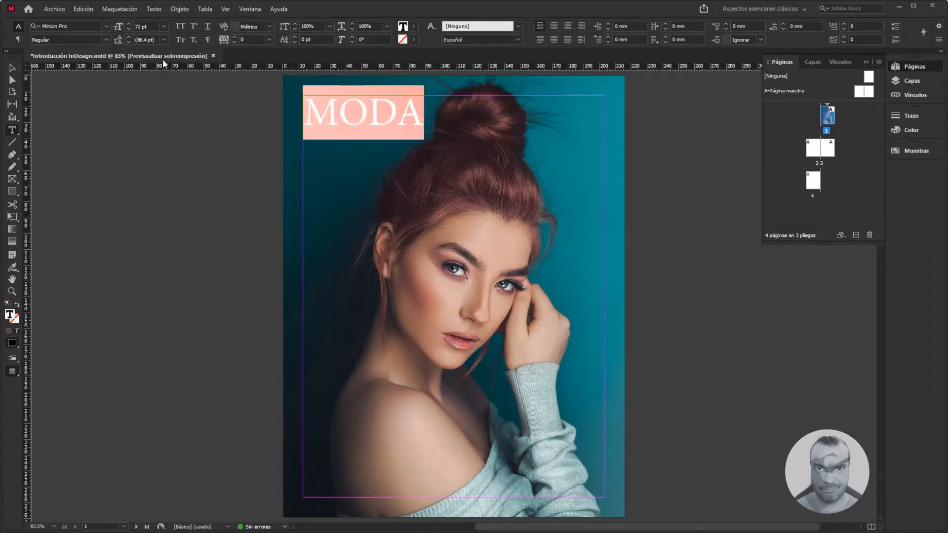
click(163, 26)
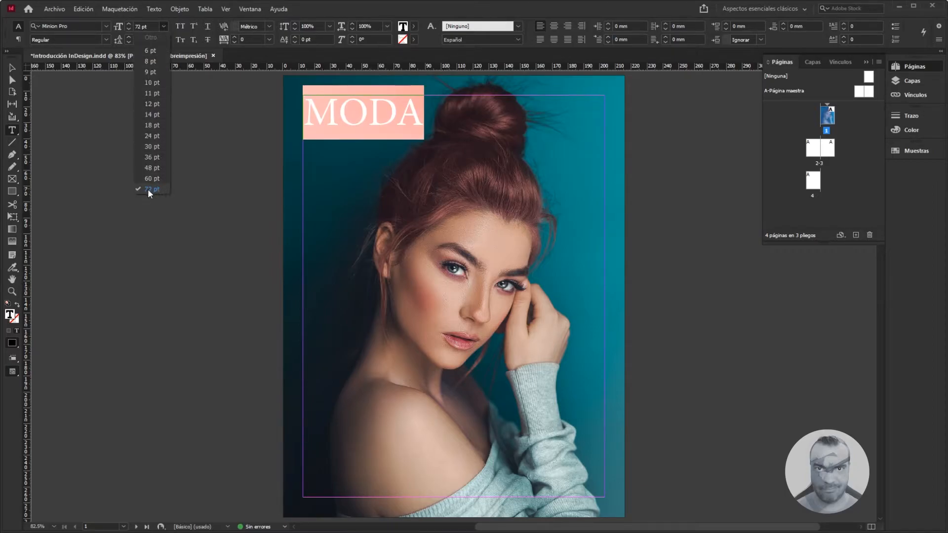
click(147, 24)
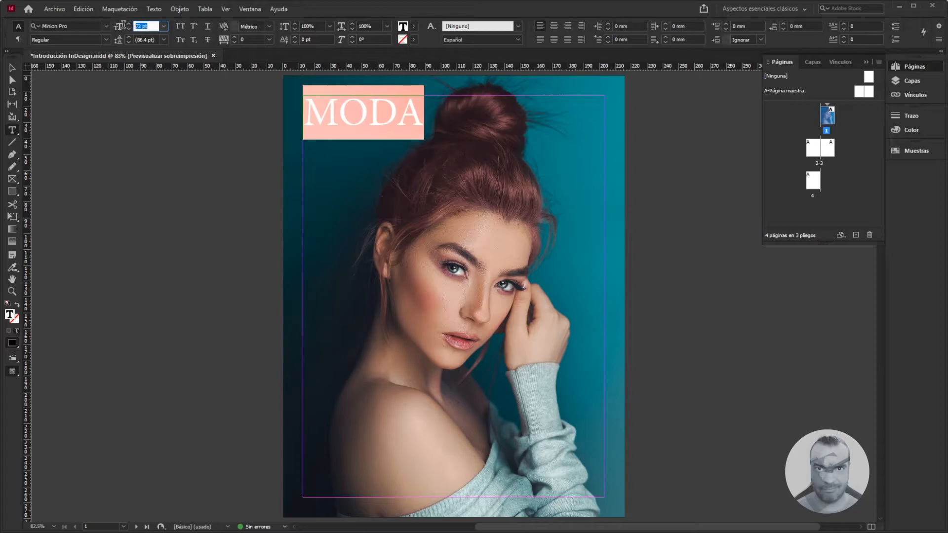
text(150)
key(Return)
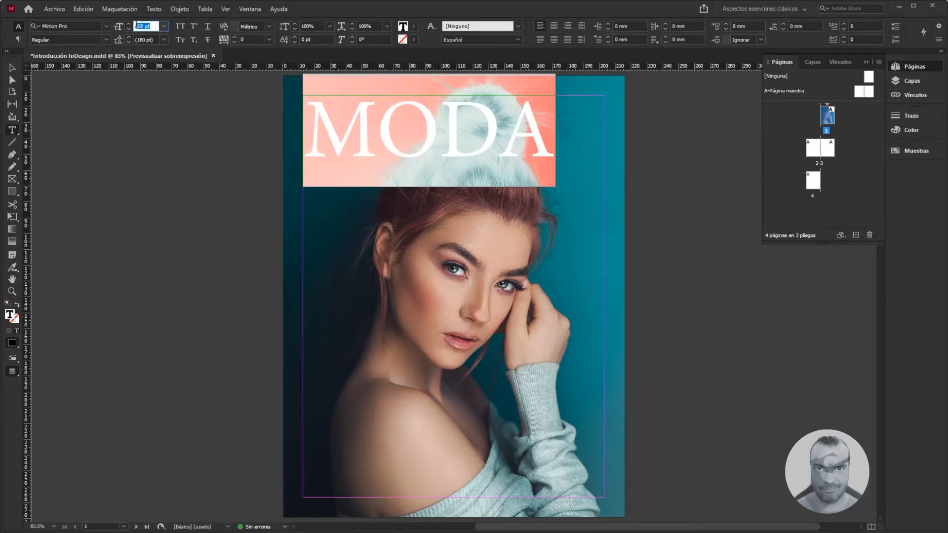
text(200)
key(Return)
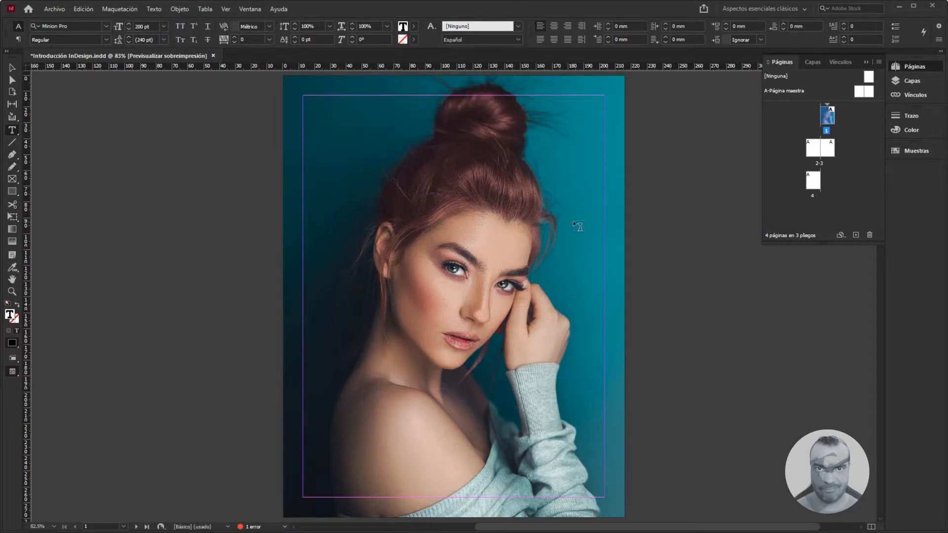
double_click(149, 26)
text(160)
key(Return)
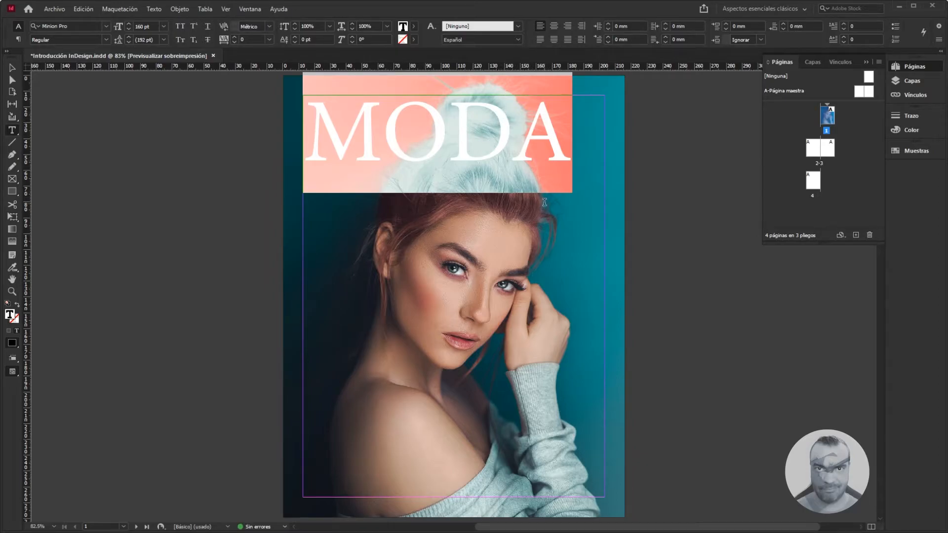
key(ctrl+alt+shift+greater)
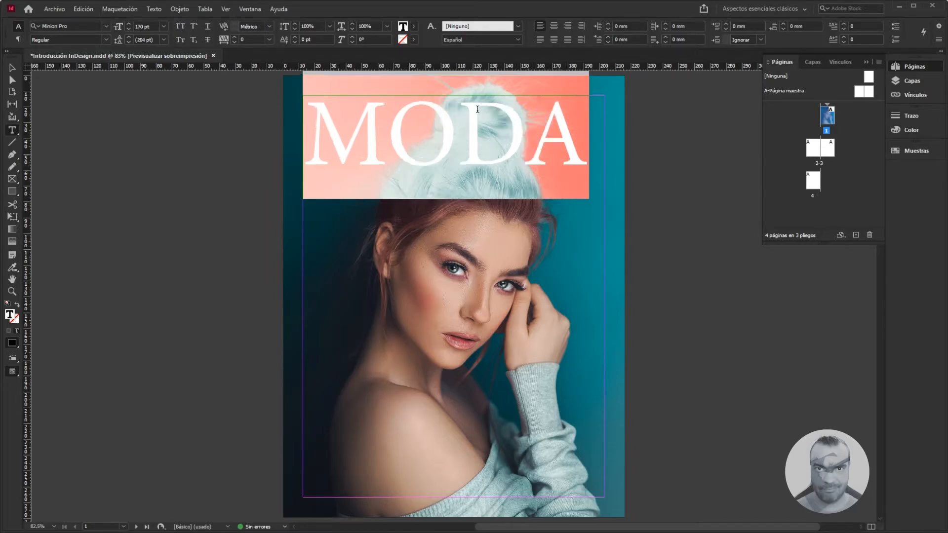
- Center the MODA title in its frame and set its font to Aaux ProBlack OSF
click(553, 27)
key(ctrl+6)
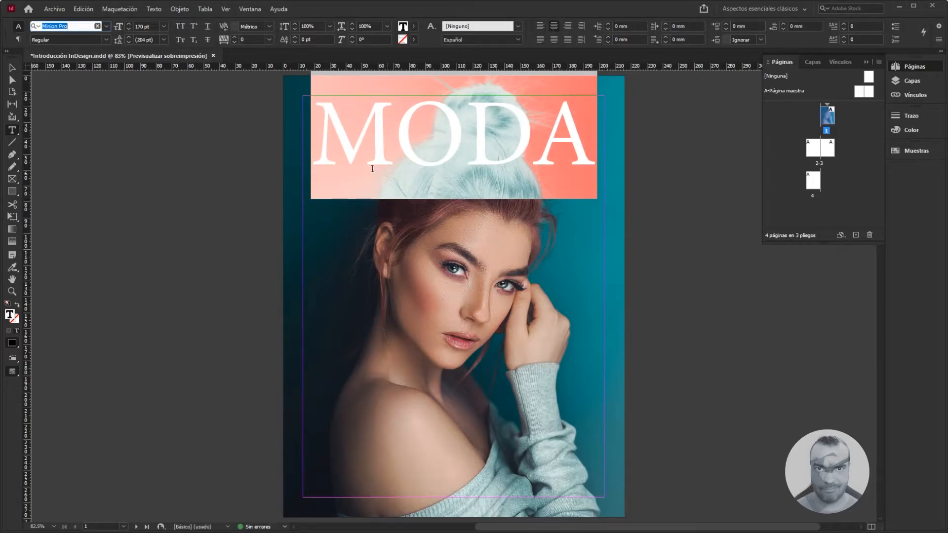
click(105, 26)
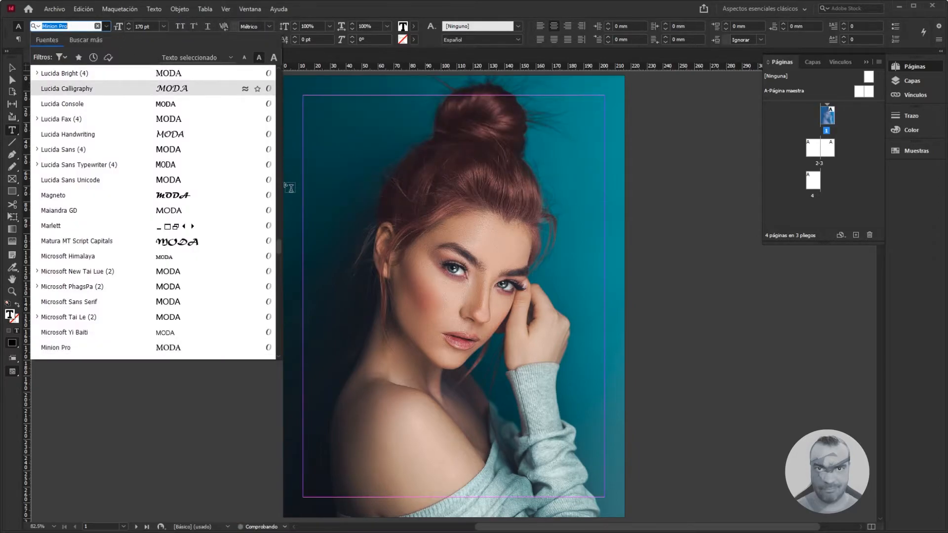
mouse_move(280, 245)
mouse_down()
mouse_move(286, 300)
mouse_move(286, 246)
mouse_up()
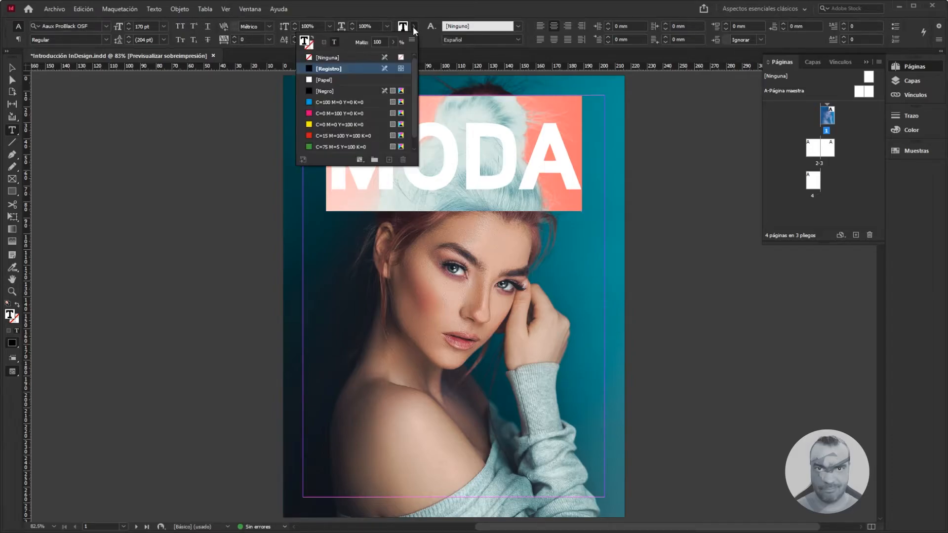
- Set the MODA title's fill to white using a Lab lightness of 100, and deselect its text frame
scroll(415, 74, down, 1)
scroll(416, 73, up, 1)
scroll(417, 74, down, 1)
scroll(419, 70, up, 1)
double_click(403, 30)
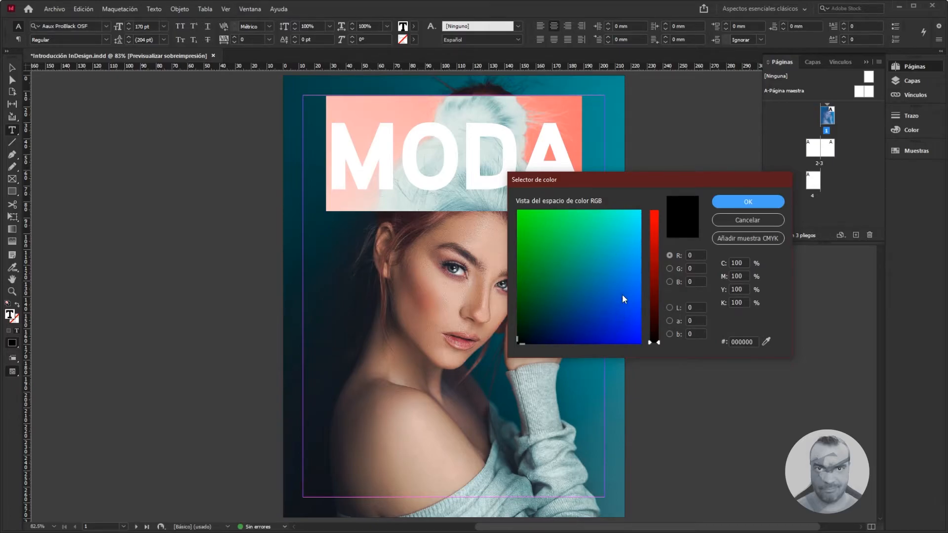
click(669, 282)
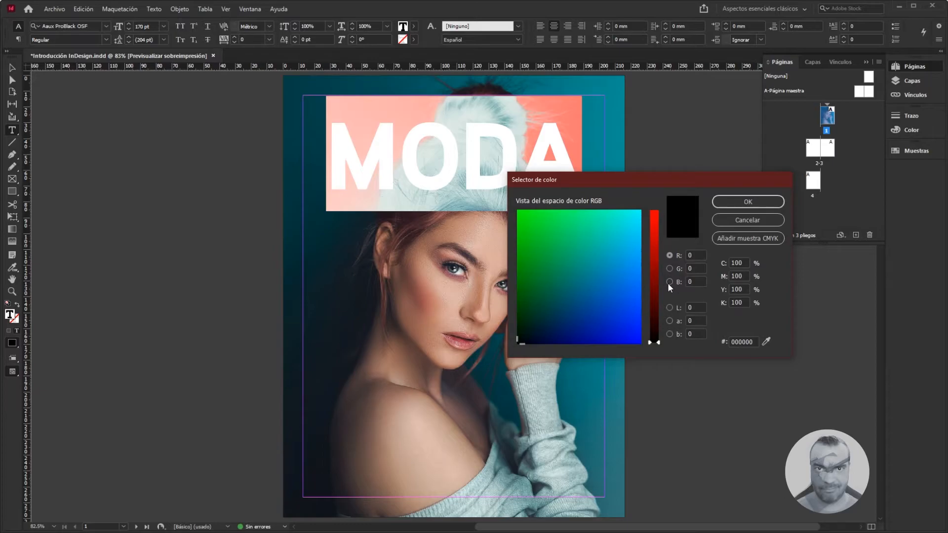
click(669, 268)
click(670, 256)
click(670, 307)
click(670, 321)
click(670, 308)
drag(660, 345, 657, 210)
click(734, 203)
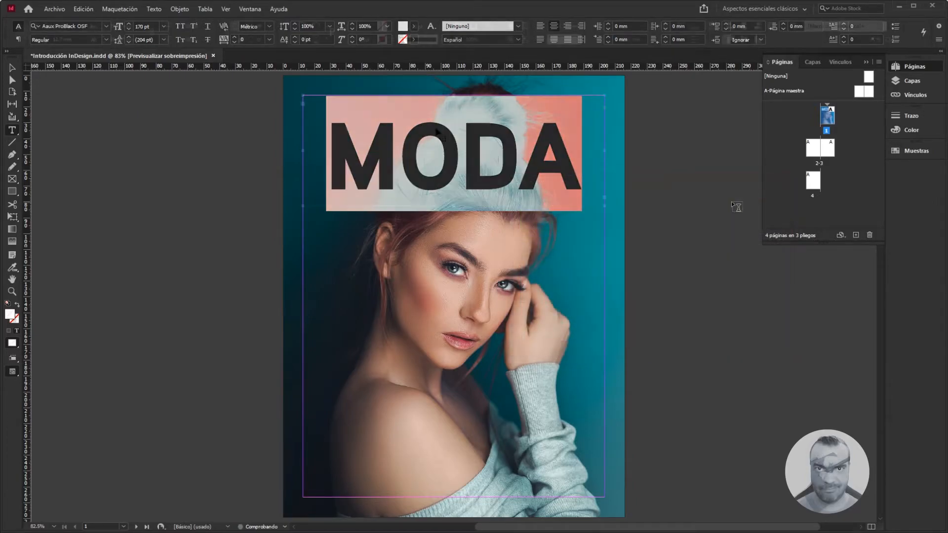
key(Escape)
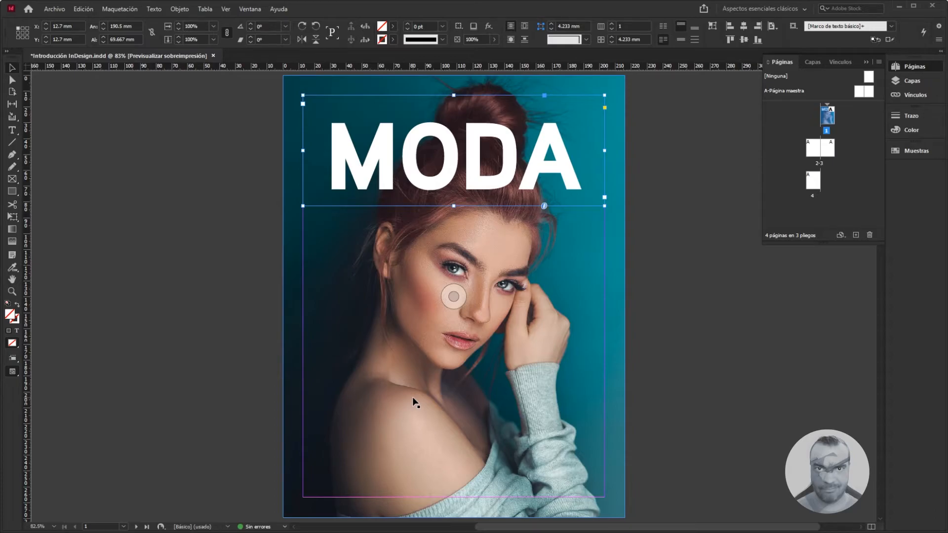
key(ctrl+shift+a)
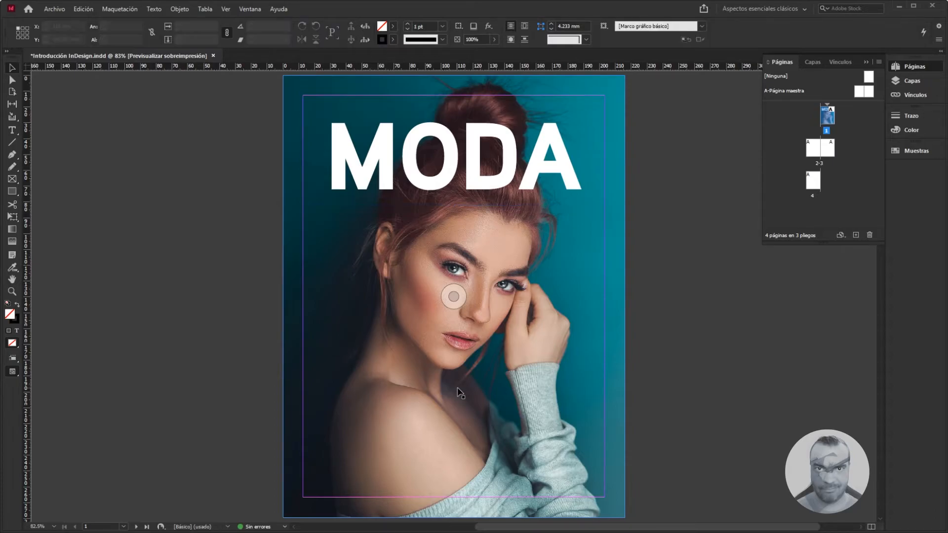
- Add the heading SALUD Y BELLEZA in DIN Alternate Medium at 36 pt over the woman's shoulder and sample a pink fill for it
click(13, 131)
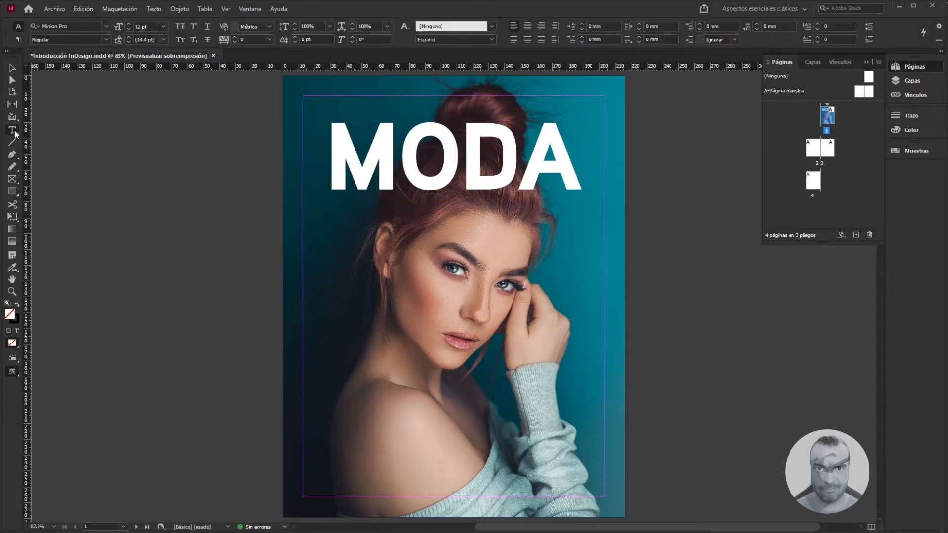
drag(304, 388, 482, 435)
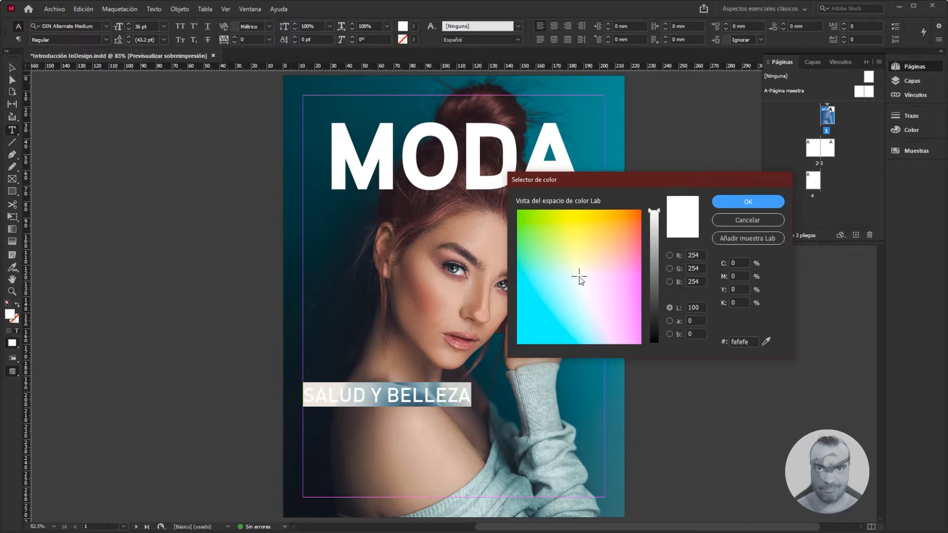
click(766, 343)
drag(763, 345, 668, 232)
key(Return)
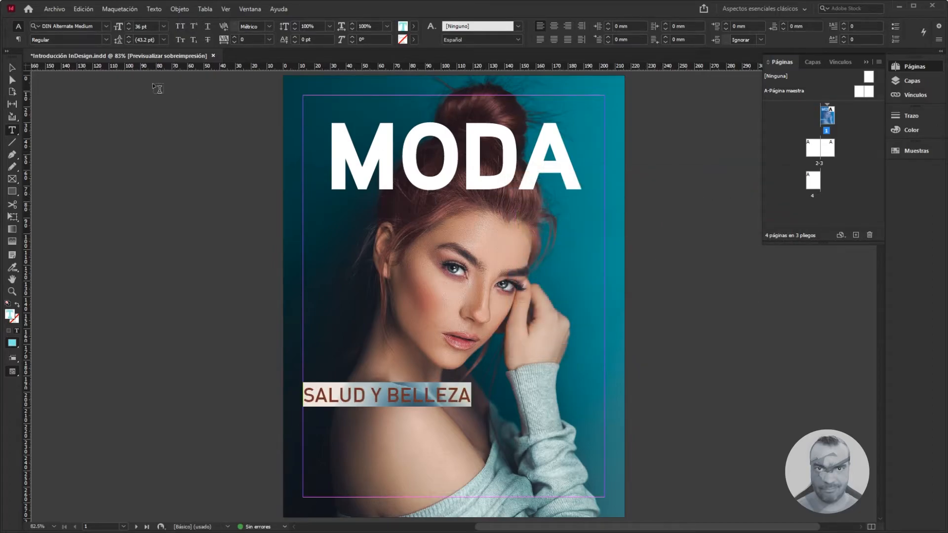
click(17, 64)
- Add the line "Entérate de los mejores tips de nuestros expertos" beneath SALUD Y BELLEZA in Aaux ProBold Italic at 14 pt
click(12, 130)
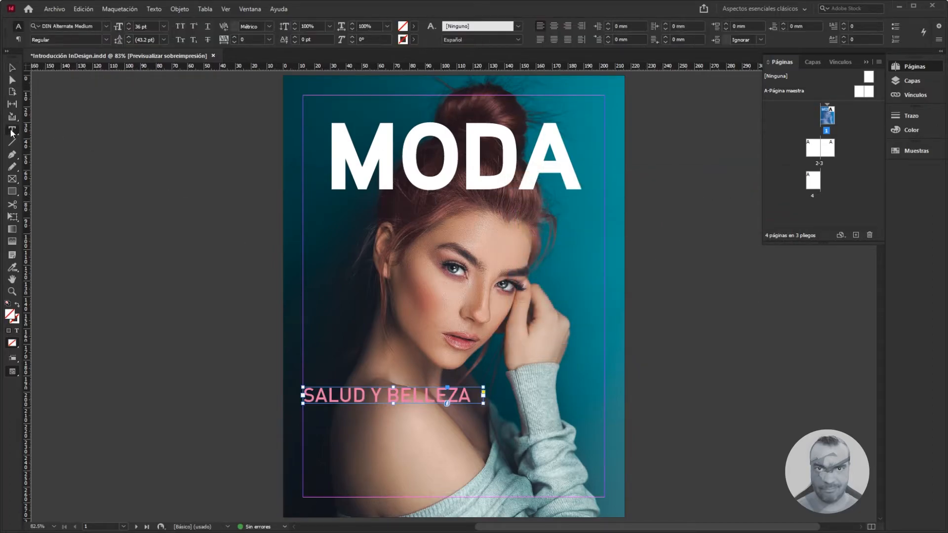
click(307, 418)
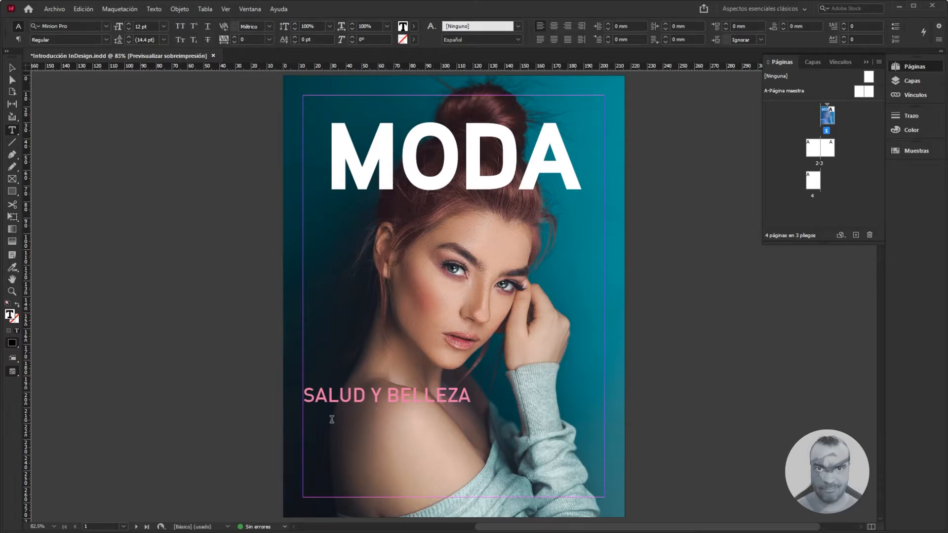
text(Aprende de los mejores tips de nuestros expertos)
key(ctrl+a)
click(106, 26)
drag(279, 198, 279, 73)
scroll(237, 269, down, 3)
click(225, 278)
click(163, 27)
click(155, 119)
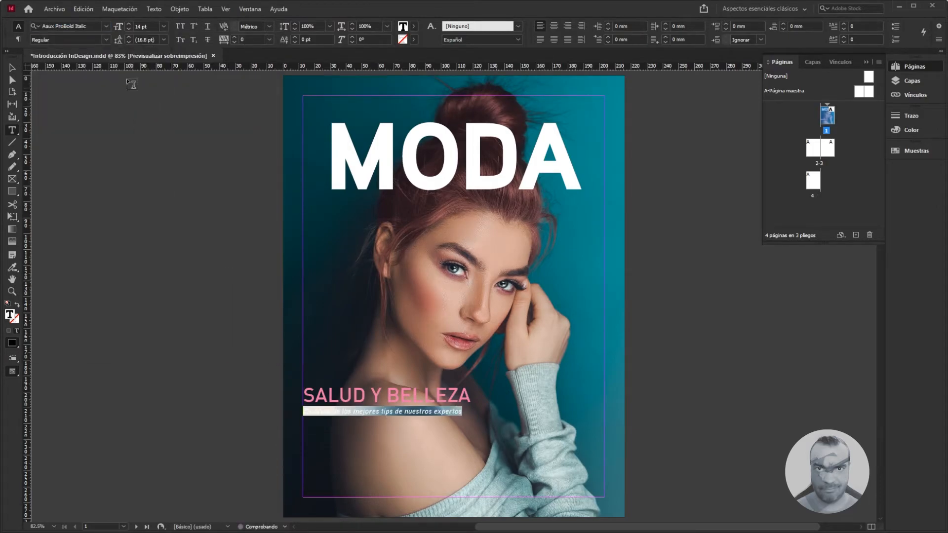
- Set the fill of the subheading under SALUD Y BELLEZA to white
click(14, 67)
double_click(382, 411)
key(ctrl+a)
double_click(9, 314)
drag(654, 328, 655, 210)
click(747, 201)
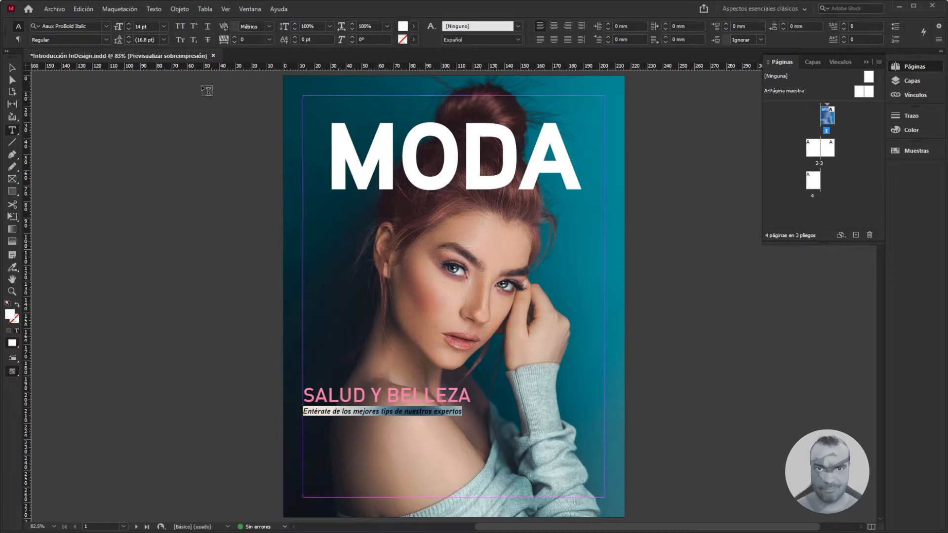
- Center the subheading under SALUD Y BELLEZA and fit its text frame to the content
click(554, 26)
click(12, 67)
key(ctrl+alt+c)
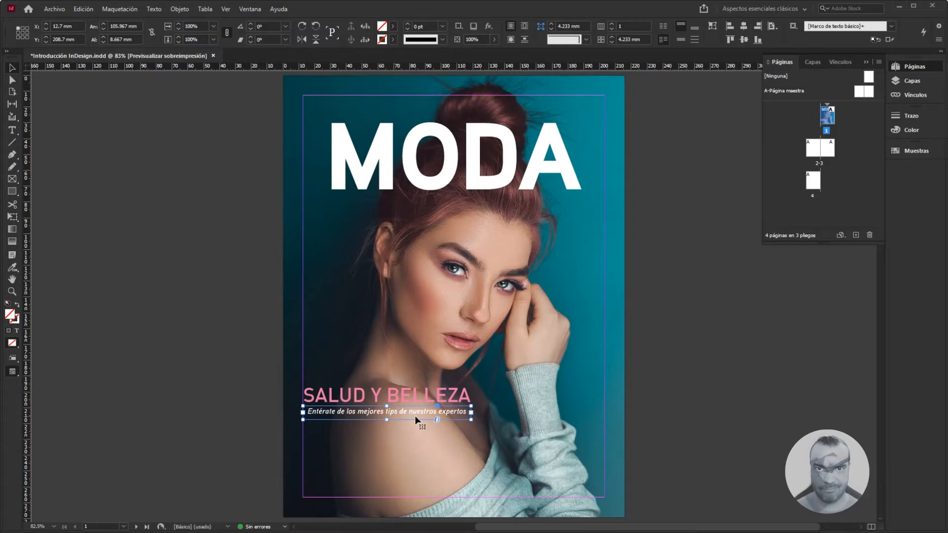
click(390, 399)
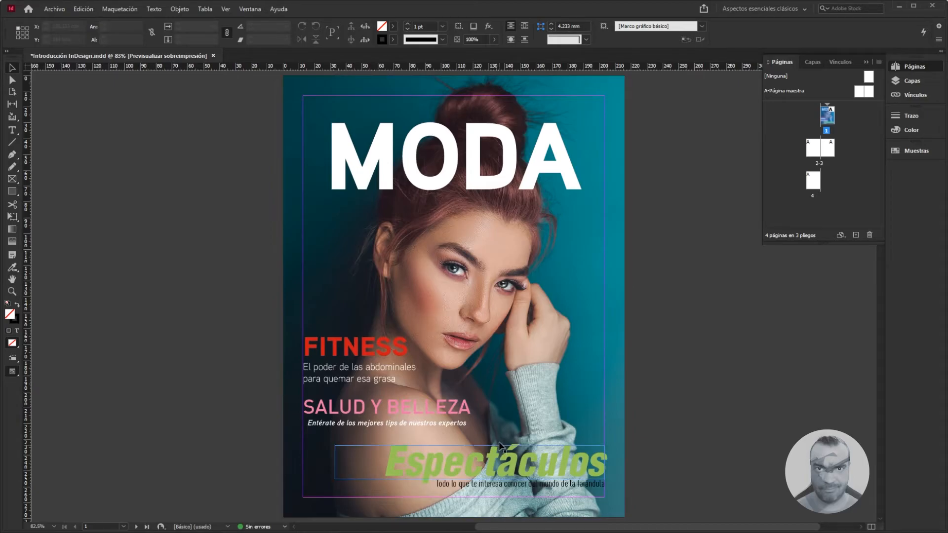
- Give the FITNESS heading a drop shadow at a distance of 1 mm, with the preview of the effect on
click(371, 348)
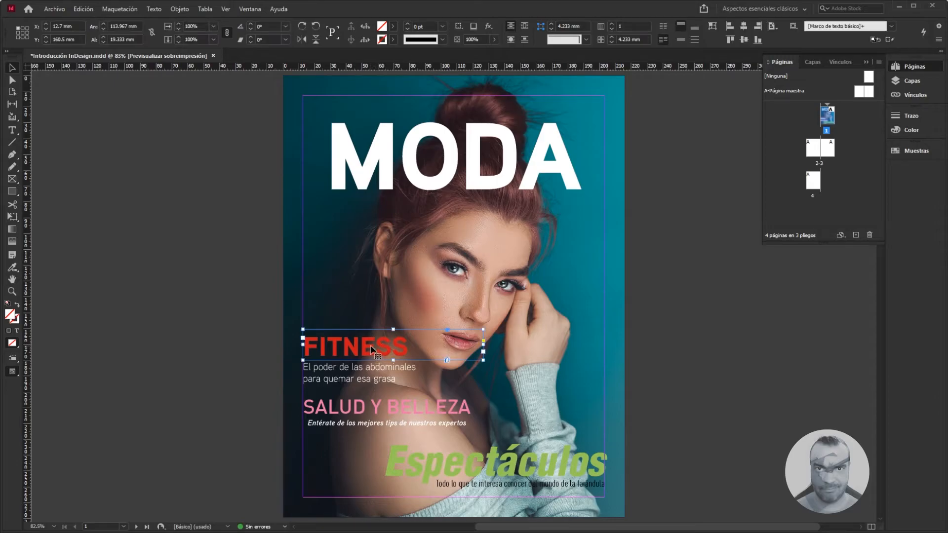
right_click(375, 346)
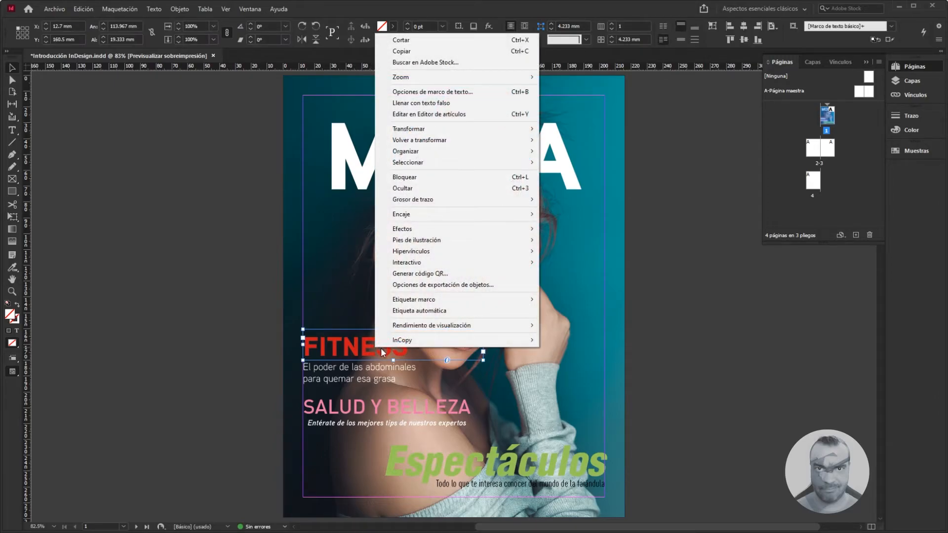
mouse_move(506, 230)
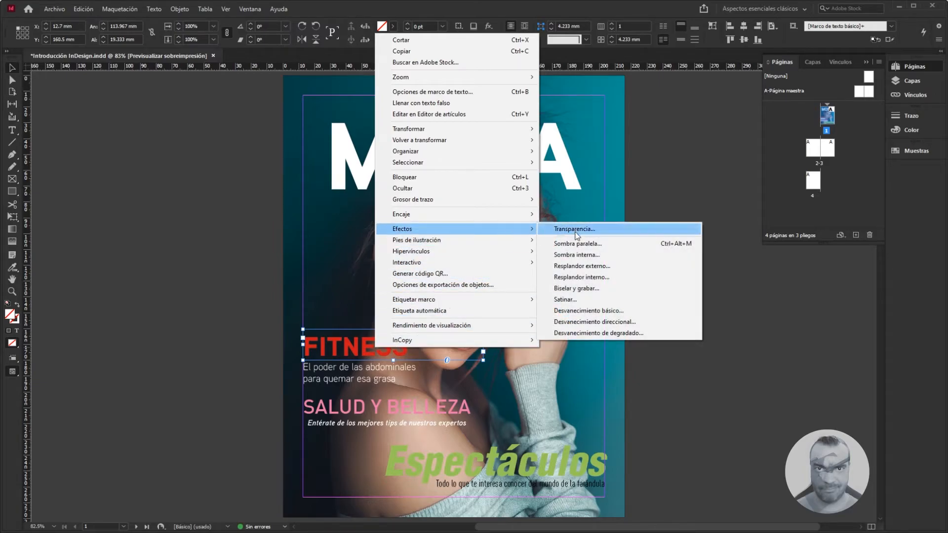
click(596, 245)
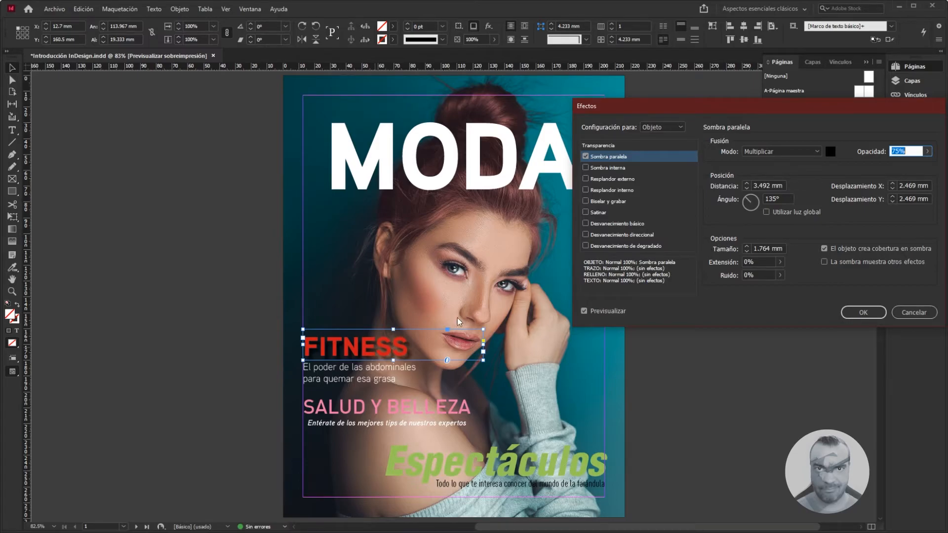
drag(754, 107, 693, 104)
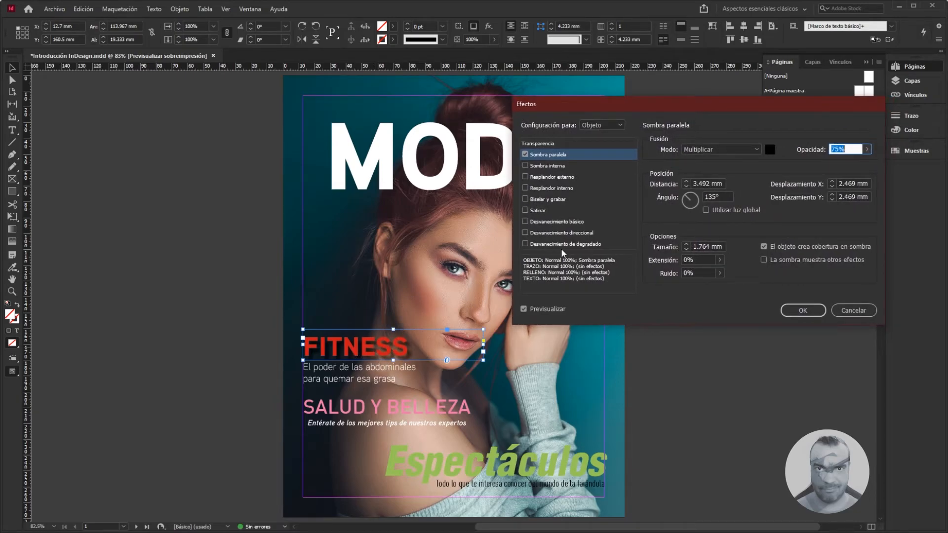
click(687, 187)
click(687, 187)
click(686, 187)
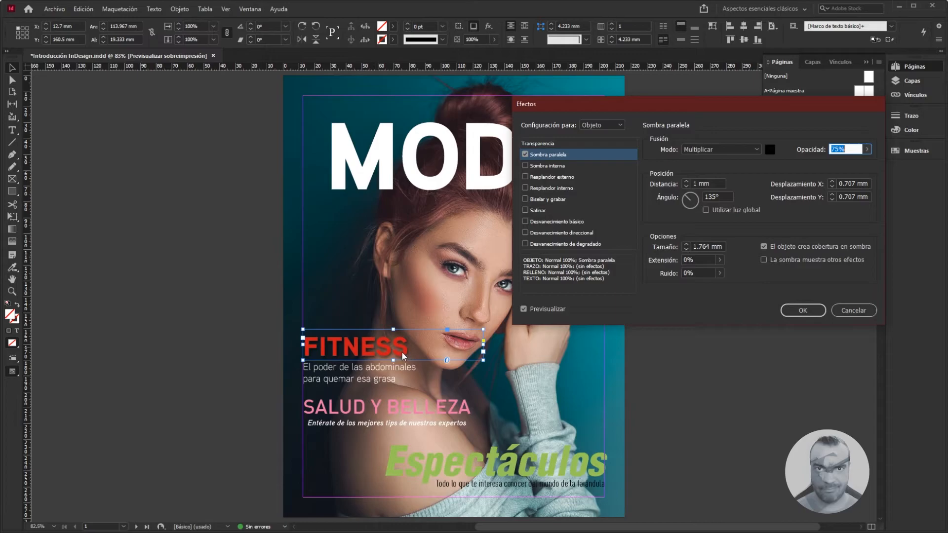
- Set the FITNESS drop shadow's size to 1 mm and its angle to 135°
click(687, 249)
click(686, 244)
click(687, 244)
click(686, 244)
click(687, 244)
click(686, 244)
click(687, 244)
click(686, 248)
click(687, 249)
click(687, 249)
click(687, 249)
click(687, 249)
click(686, 249)
click(695, 199)
double_click(711, 198)
text(135)
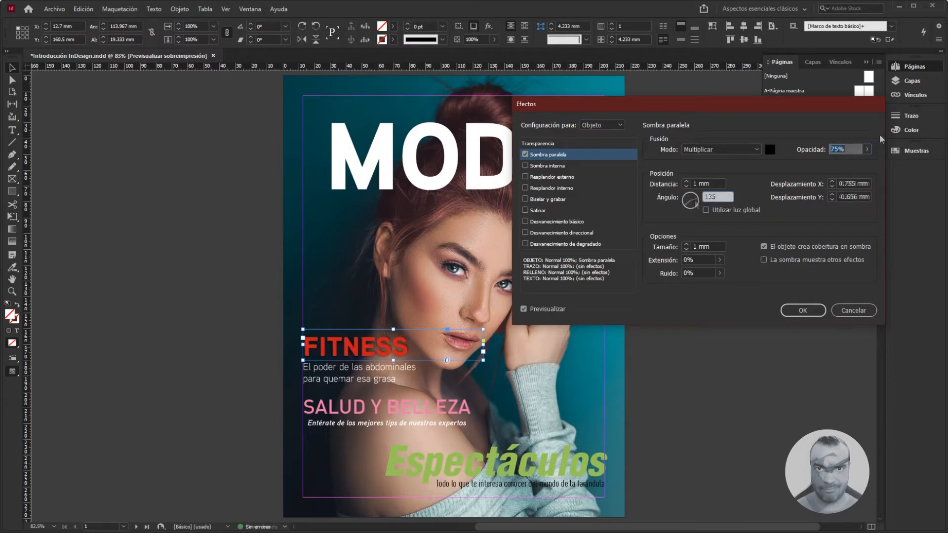
- Set the FITNESS drop shadow's opacity to 50% and apply the effect
click(868, 150)
drag(855, 163, 834, 173)
double_click(838, 149)
text(50)
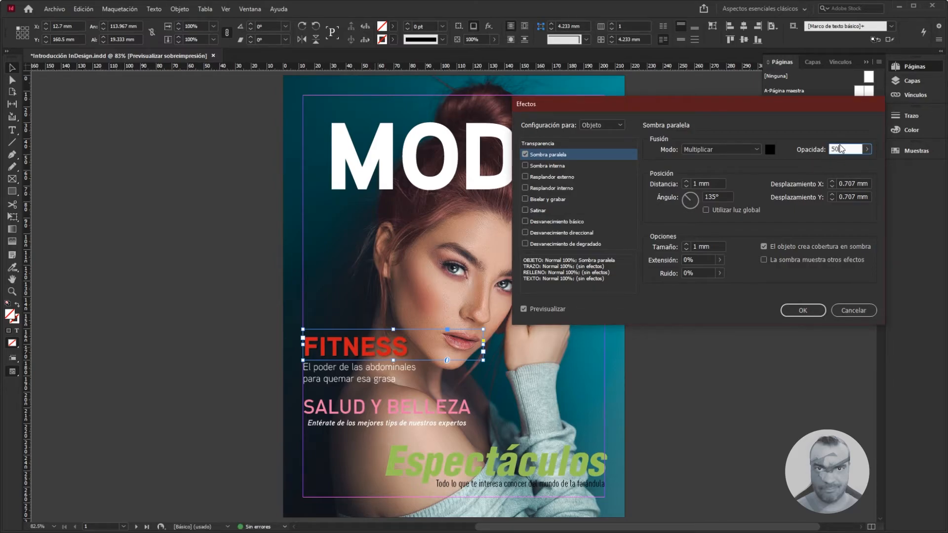
click(803, 311)
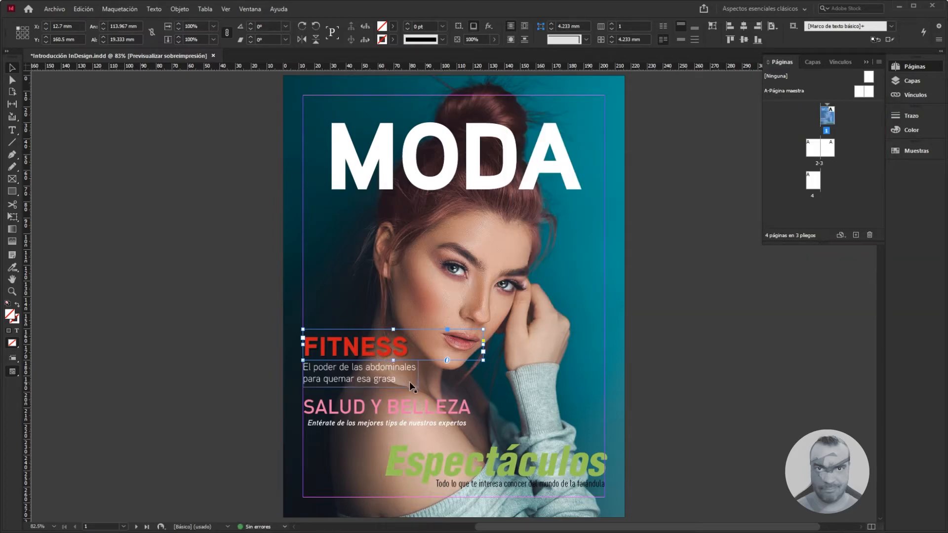
- Apply a drop shadow with 1 mm distance and 1 mm size to the SALUD Y BELLEZA and Espectáculos headings together
click(447, 414)
shift+click(455, 467)
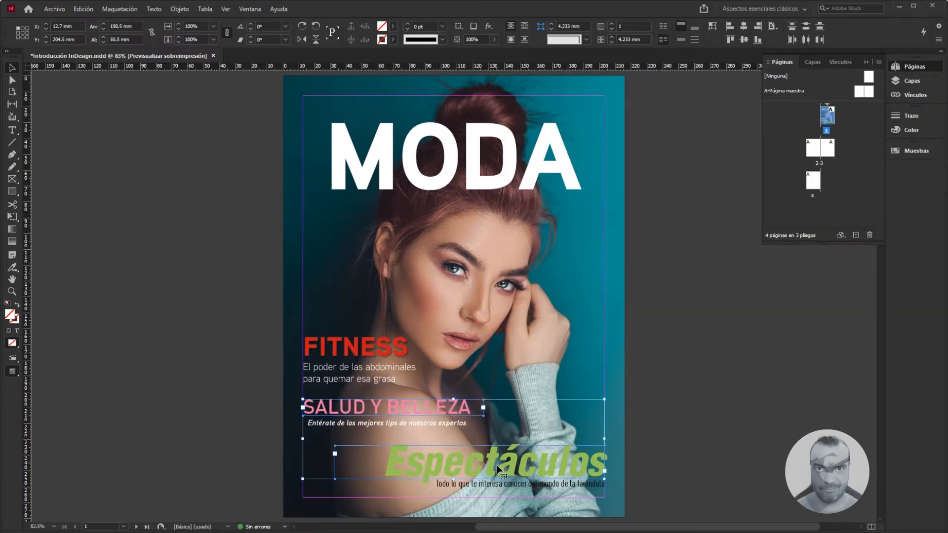
right_click(446, 460)
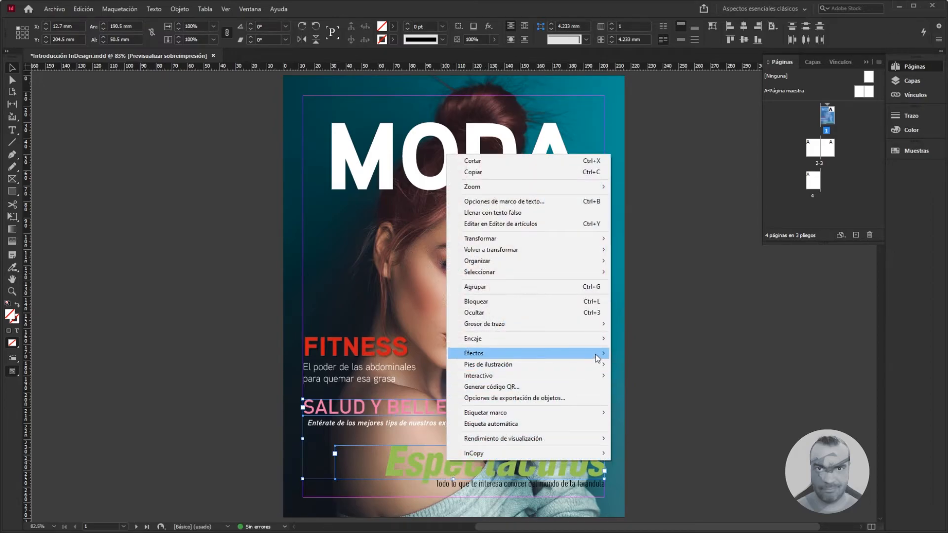
mouse_move(597, 356)
click(634, 368)
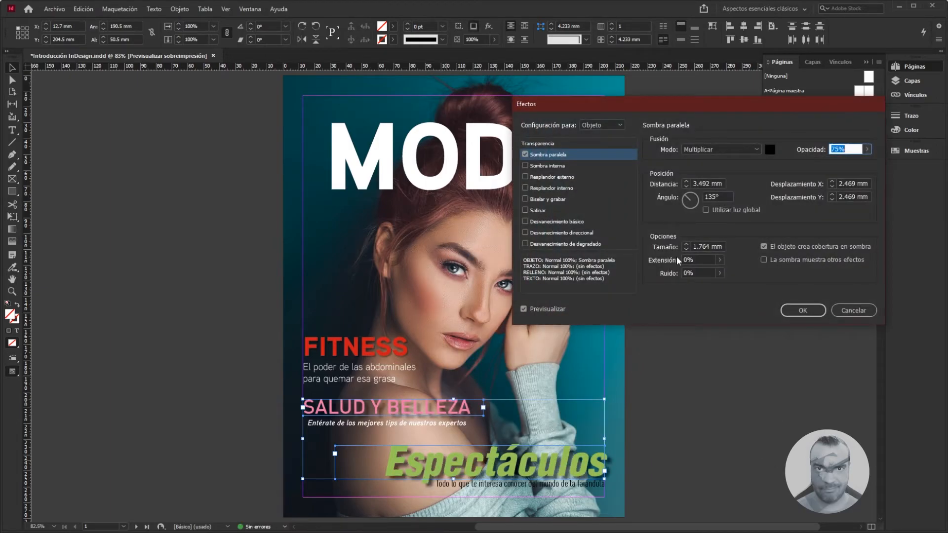
click(687, 186)
click(687, 186)
click(687, 186)
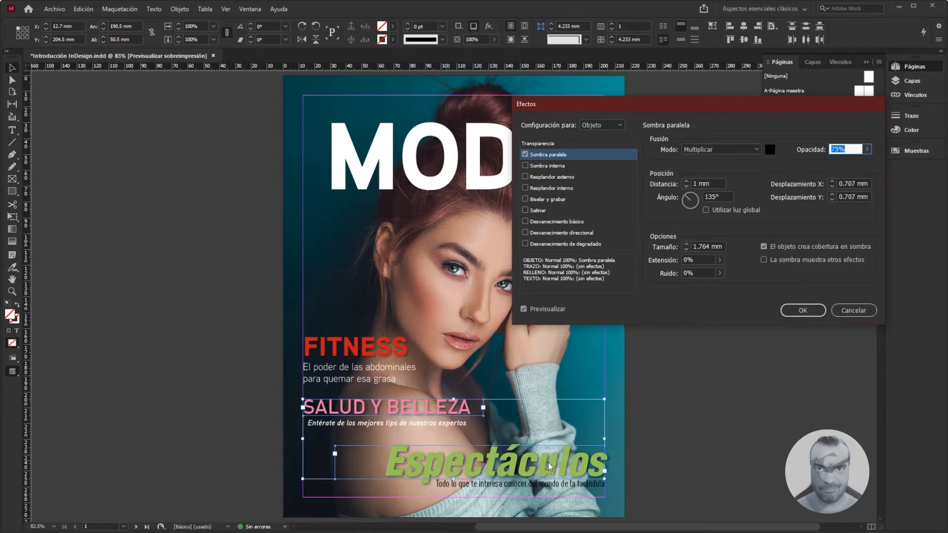
click(687, 249)
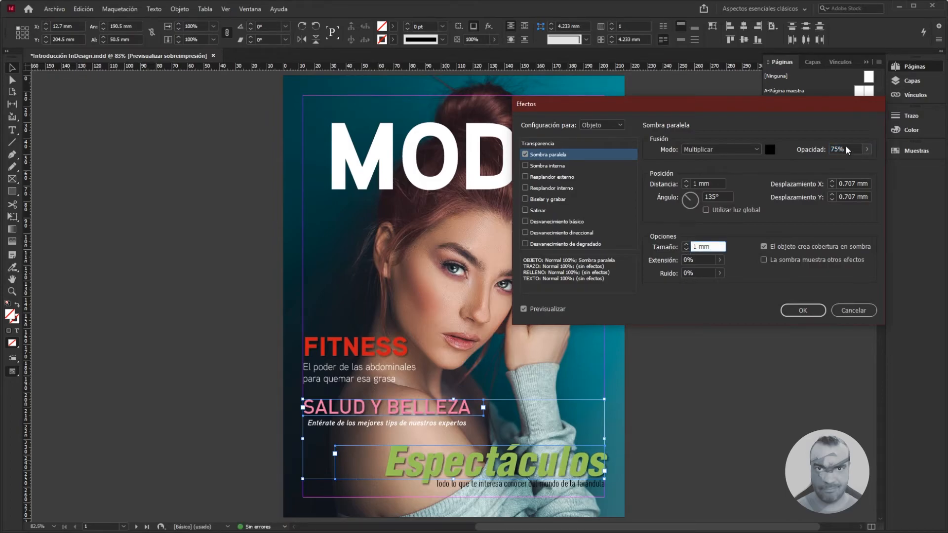
click(818, 311)
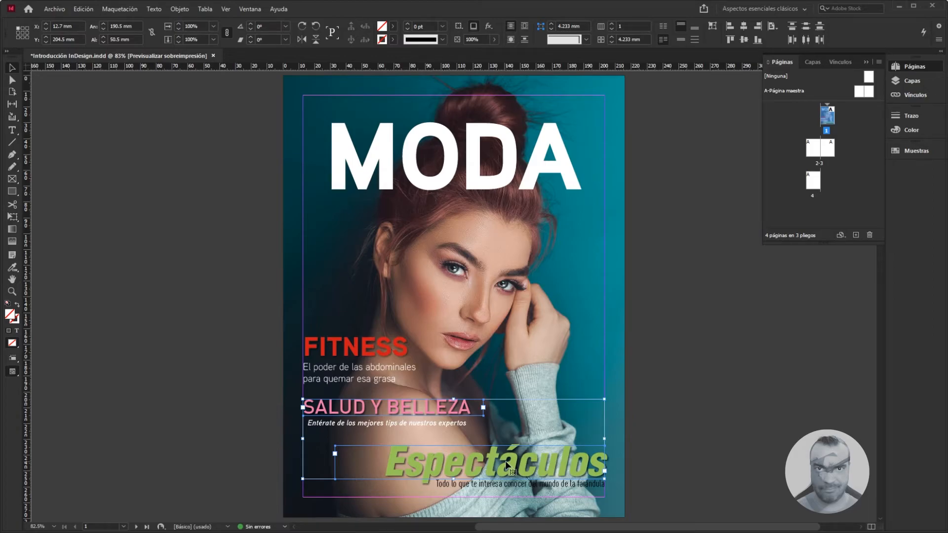
- Draw a rectangle about 107.5 by 8.7 mm over the Espectáculos subheading, with no stroke and a [Papel] fill
click(8, 195)
drag(607, 490, 435, 478)
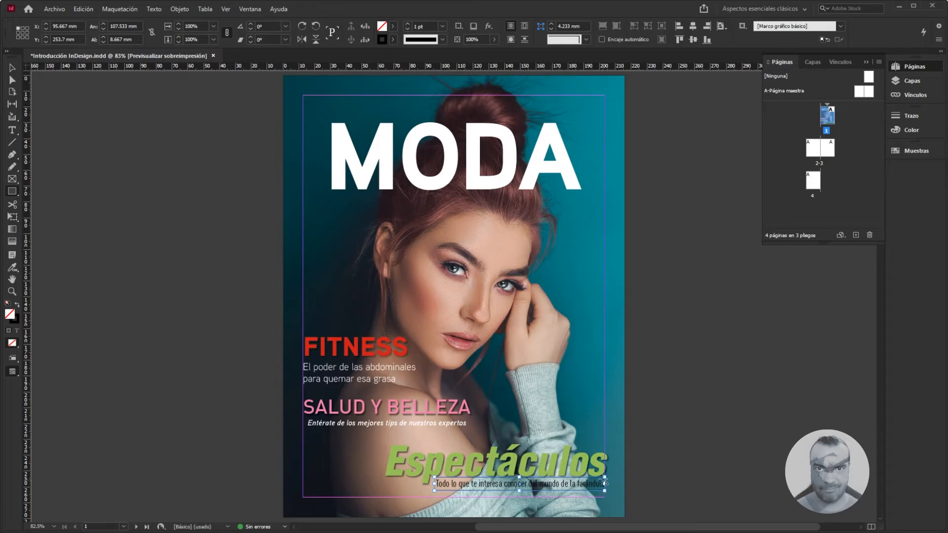
click(393, 40)
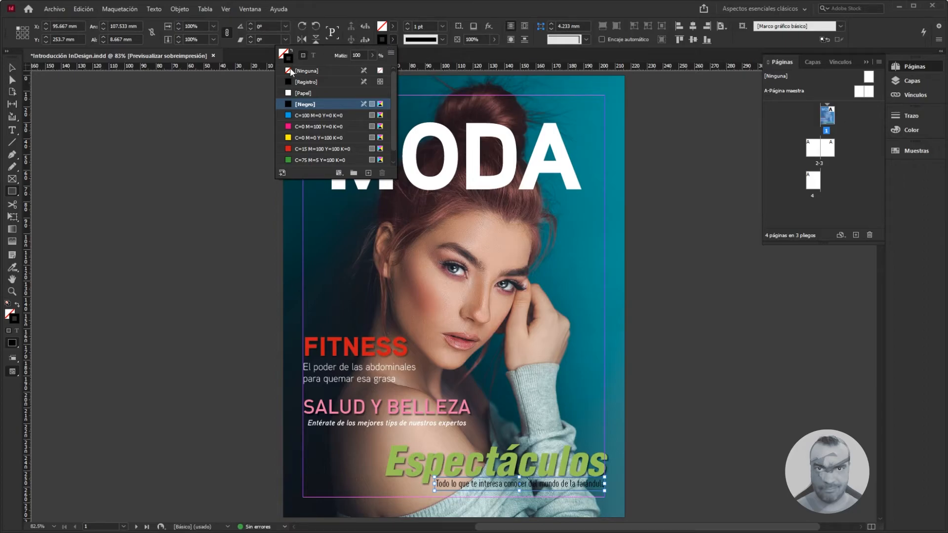
click(308, 72)
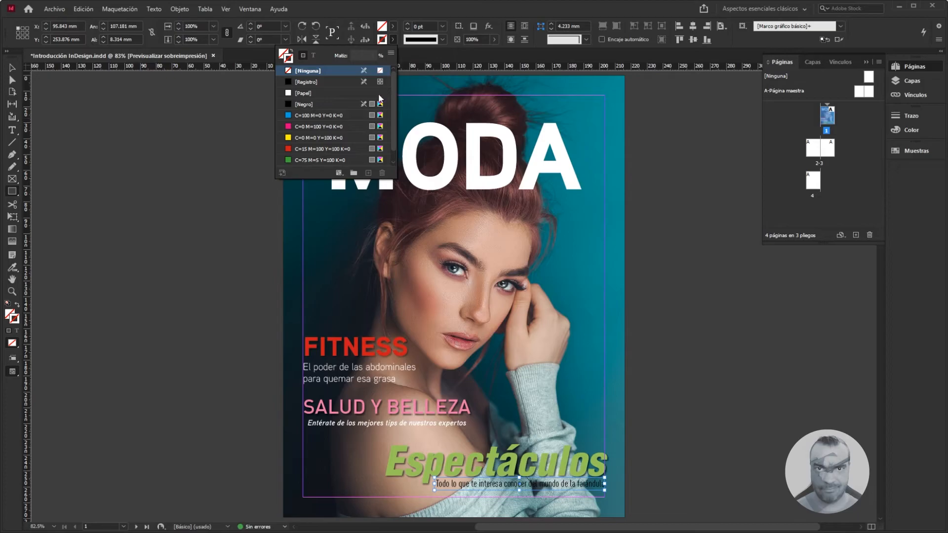
click(395, 28)
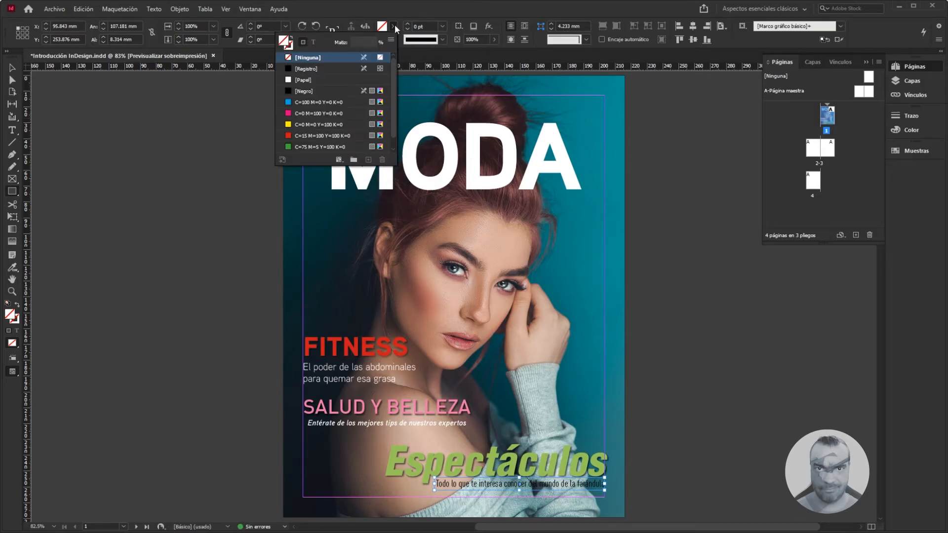
click(291, 81)
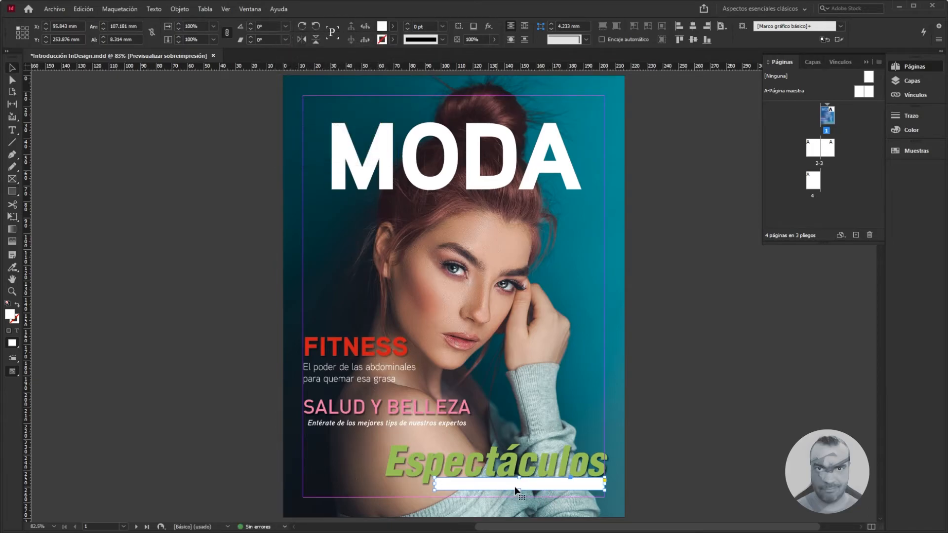
- Send the white rectangle backward behind the Espectáculos subheading and extend its right side to the page edge
right_click(553, 485)
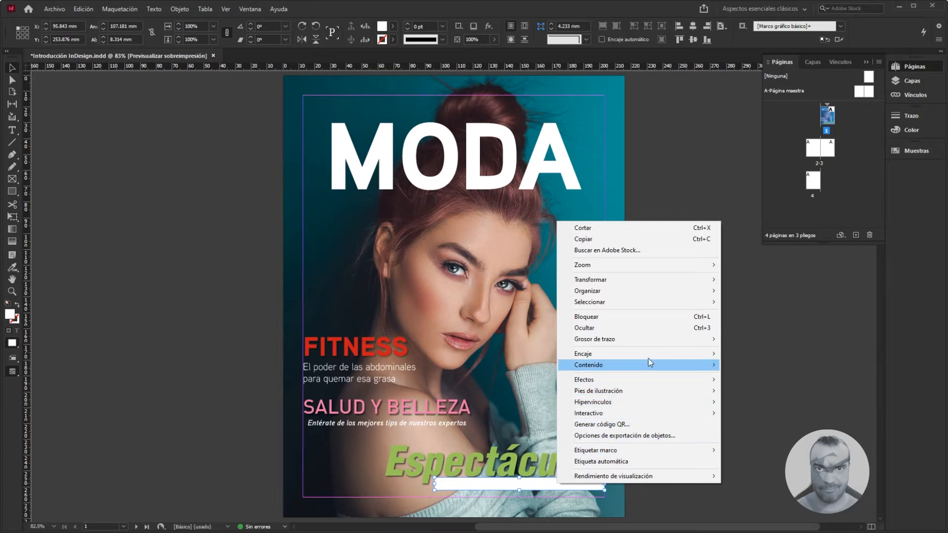
mouse_move(690, 290)
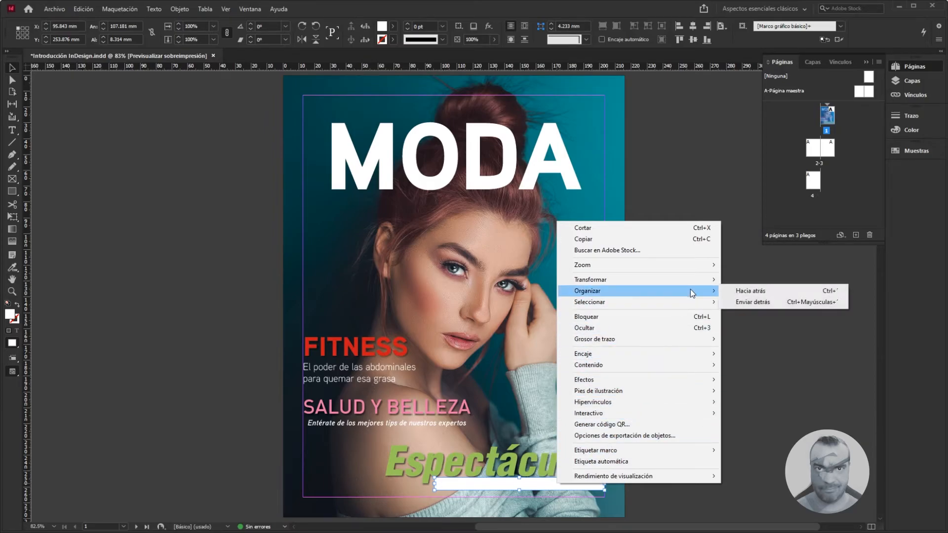
click(772, 294)
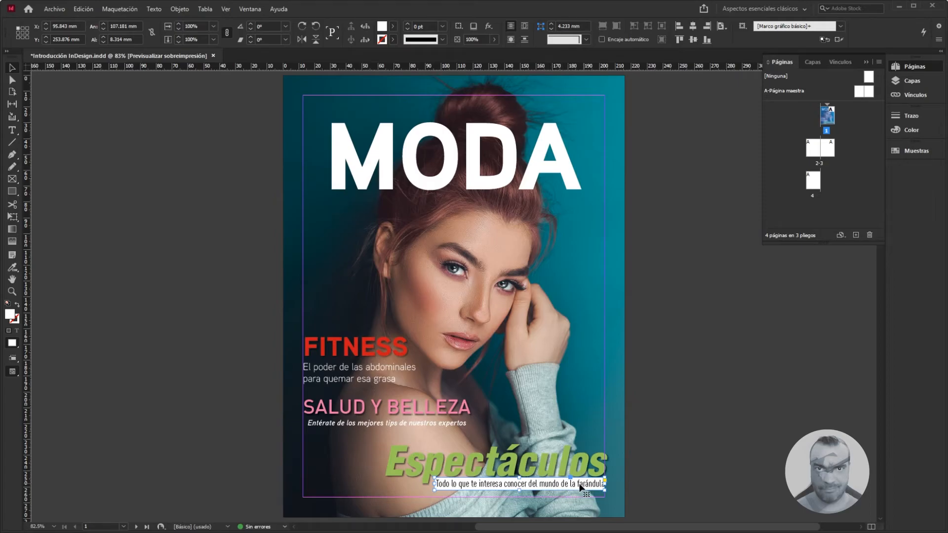
drag(605, 484, 626, 485)
click(664, 425)
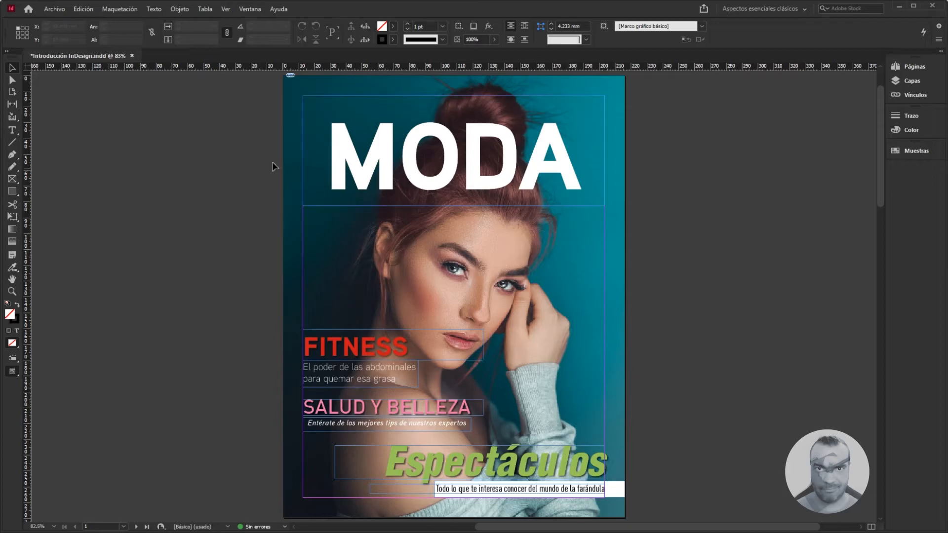
- Start a Pen path at the upper-left margin corner, down to just below the MODA title and across to the hair's left edge
click(11, 156)
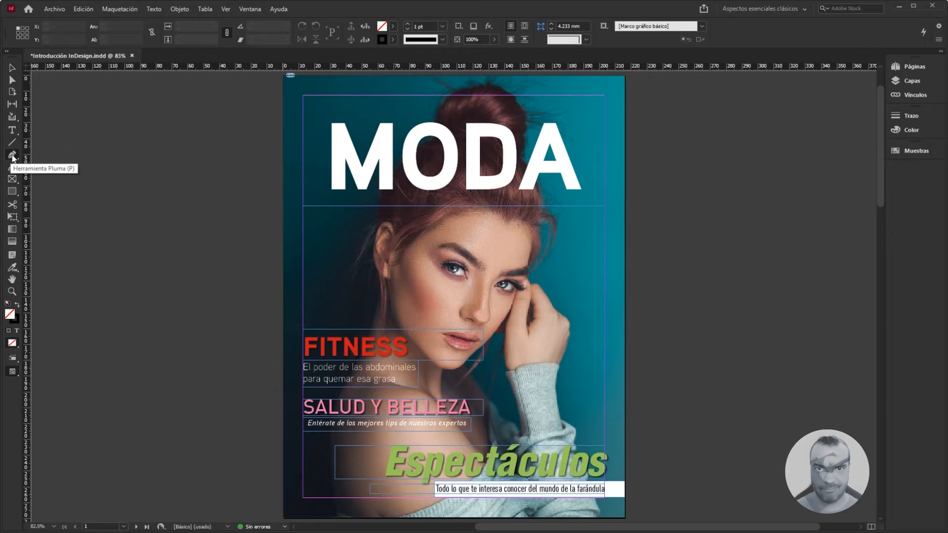
click(303, 96)
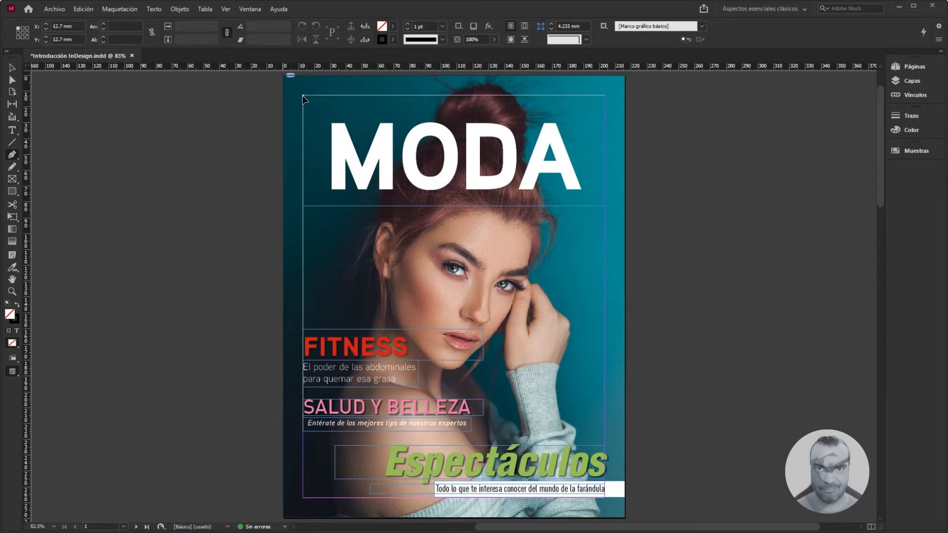
click(303, 209)
click(378, 209)
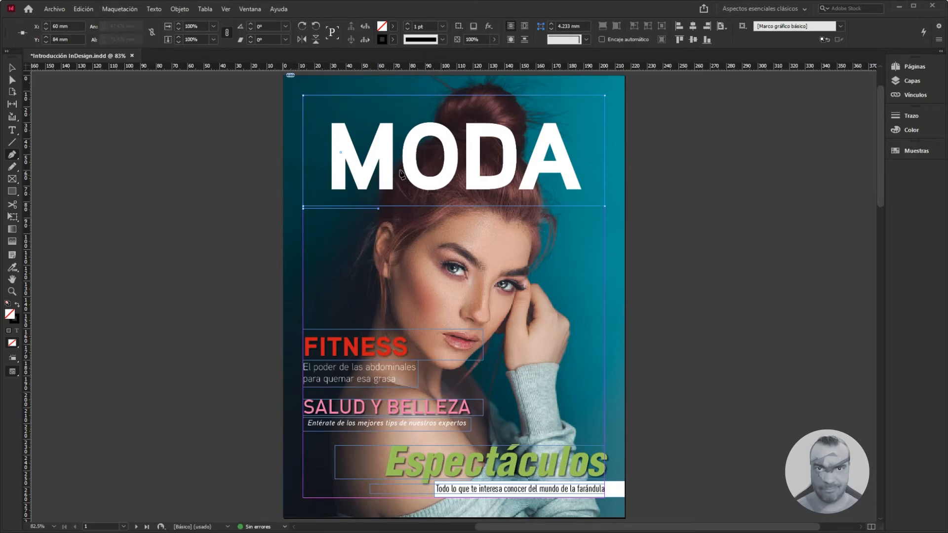
click(432, 139)
click(451, 95)
click(514, 96)
click(526, 128)
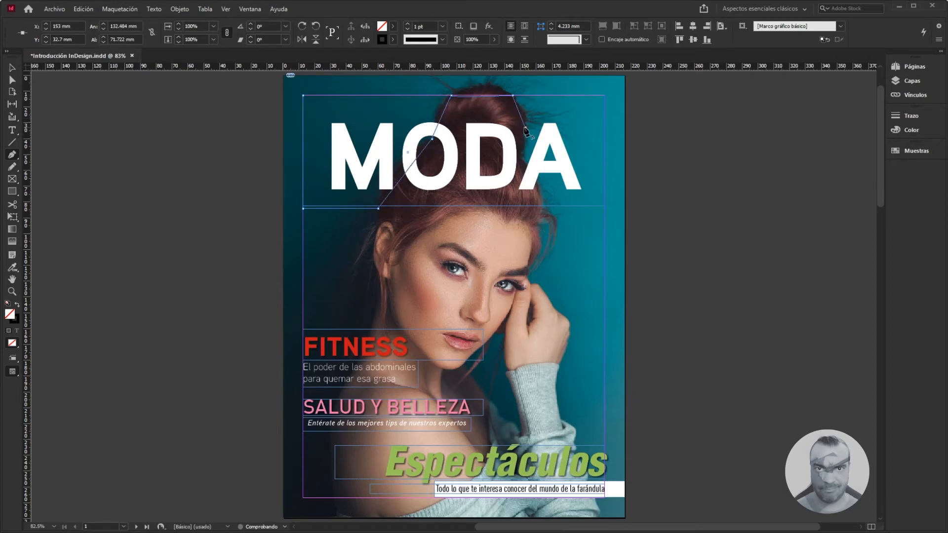
click(522, 161)
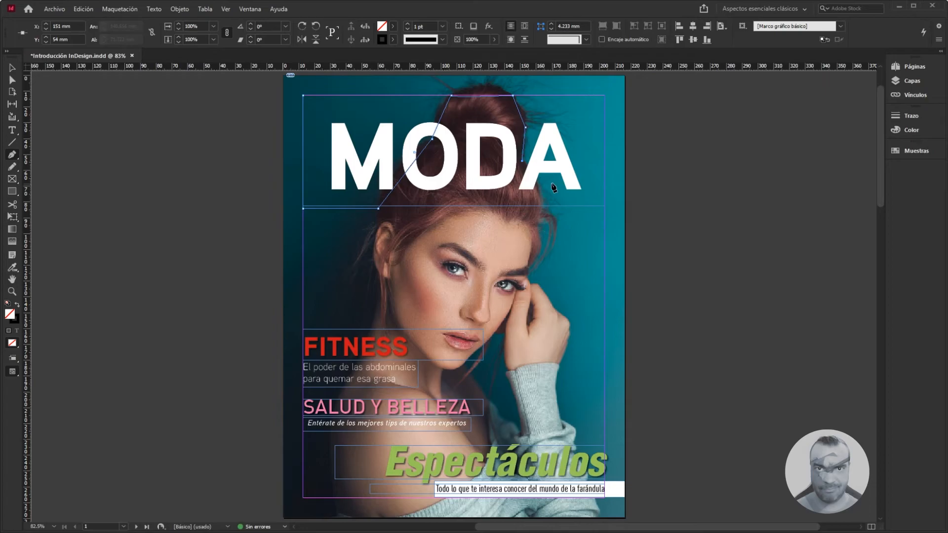
key(ctrl+z)
key(ctrl+z)
key(ctrl+z)
key(ctrl+z)
key(ctrl+z)
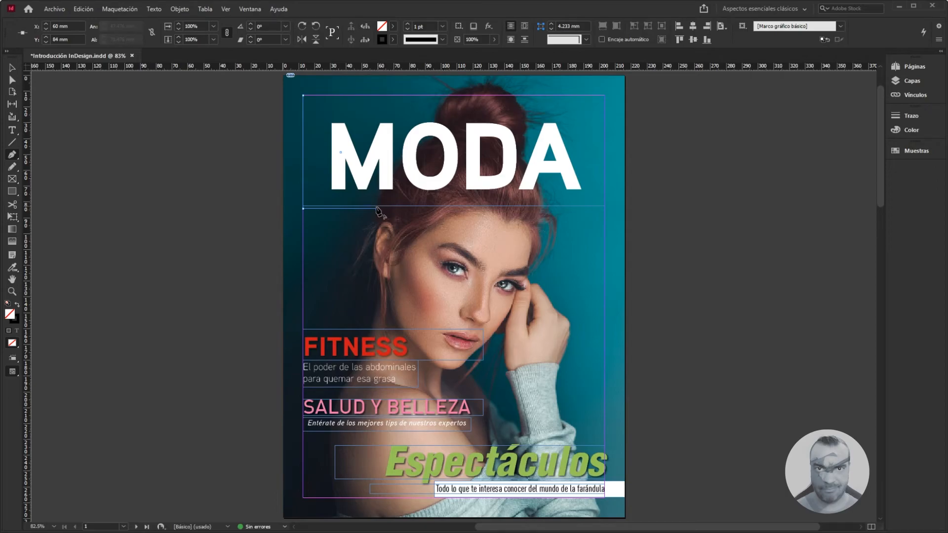
- Curve the path along the hair's left edge up to the bun's base and remove that anchor's outgoing handle
click(431, 145)
drag(430, 142, 471, 133)
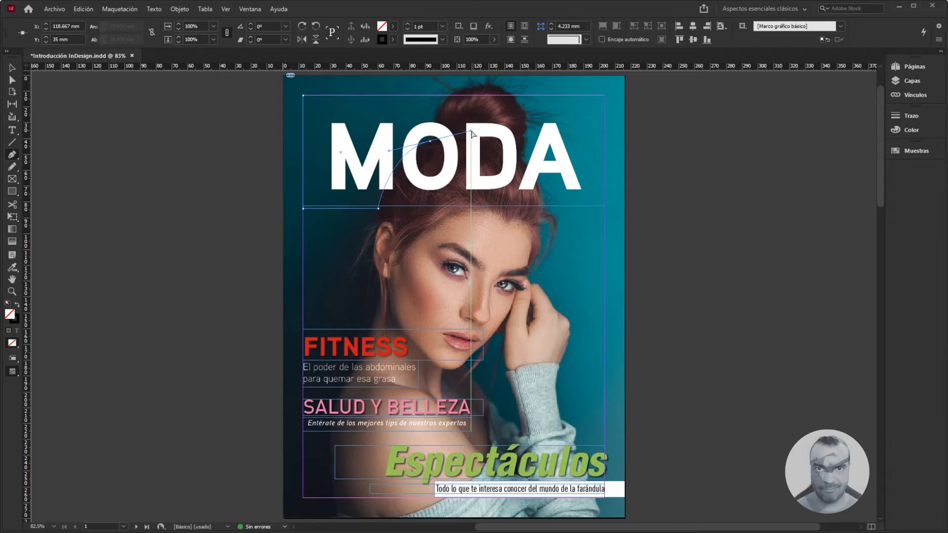
drag(471, 133, 470, 131)
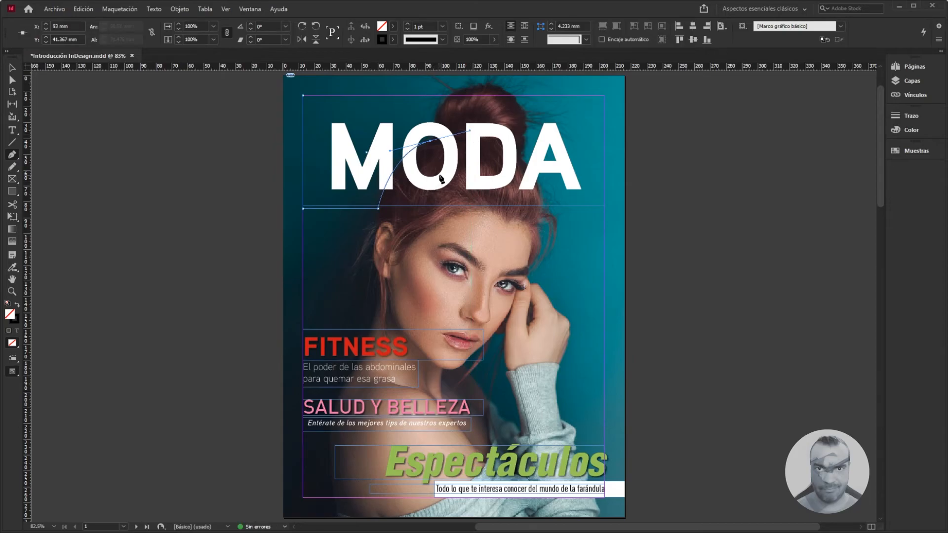
click(449, 95)
key(ctrl+z)
click(430, 142)
- Curve the path over the bun's left half to its top and close it above the page, about 113 by 93 mm overall
click(482, 87)
drag(481, 88, 534, 83)
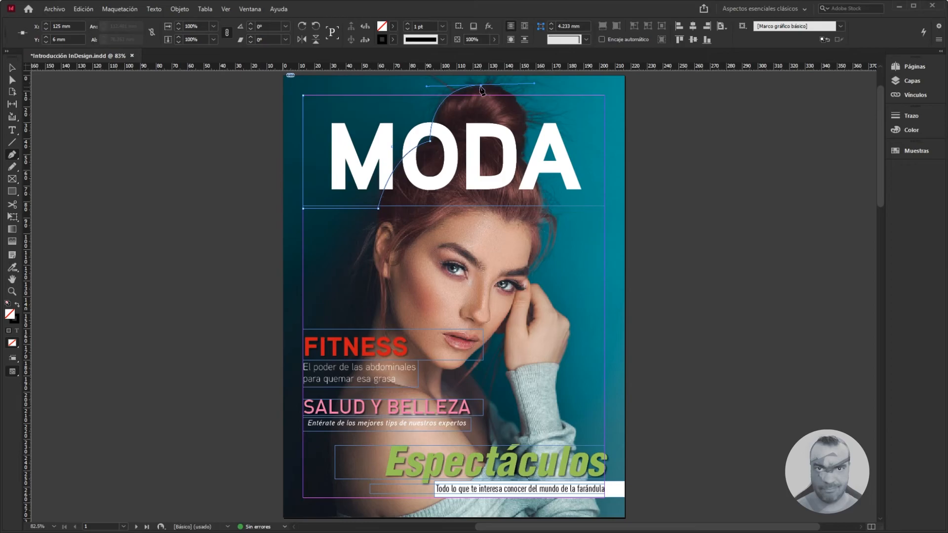
click(481, 87)
key(alt)
drag(482, 108, 488, 143)
click(488, 96)
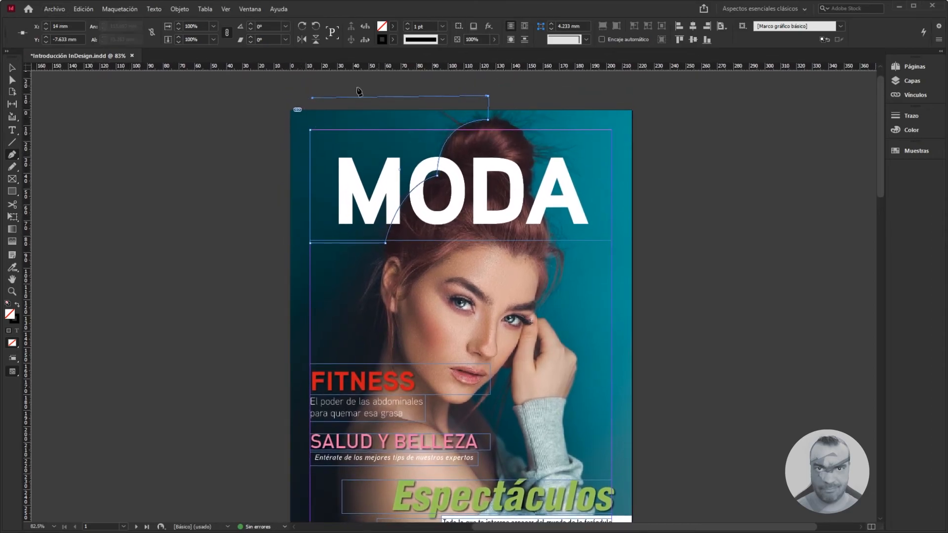
click(310, 131)
- Start a second Pen path beyond the page's right edge, across to the hair and curved up to the bun's right base
click(643, 241)
click(550, 241)
drag(529, 193, 504, 169)
click(529, 194)
- Curve the second path up to the bun's top and close it outside the page's upper-right corner, about 96 by 92 mm overall
drag(491, 121, 429, 114)
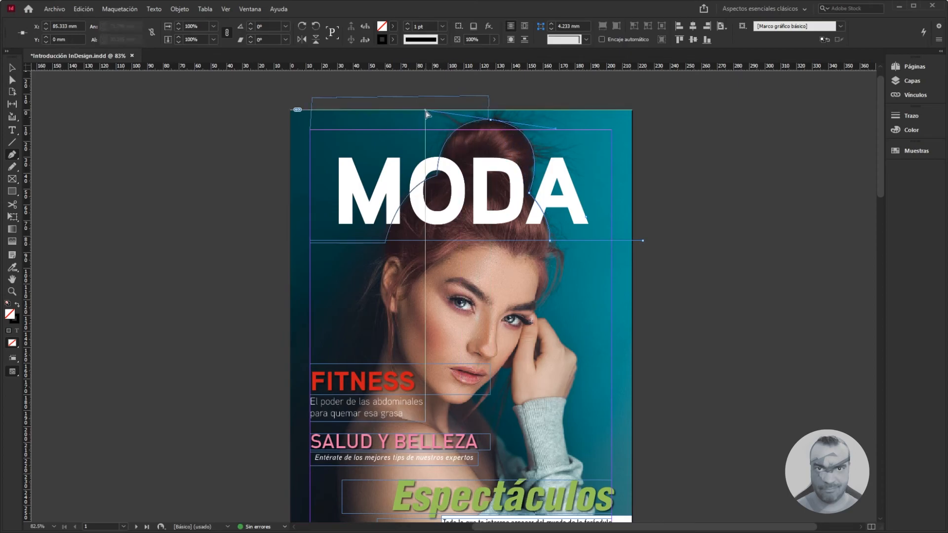
click(491, 121)
click(493, 95)
click(642, 101)
click(643, 240)
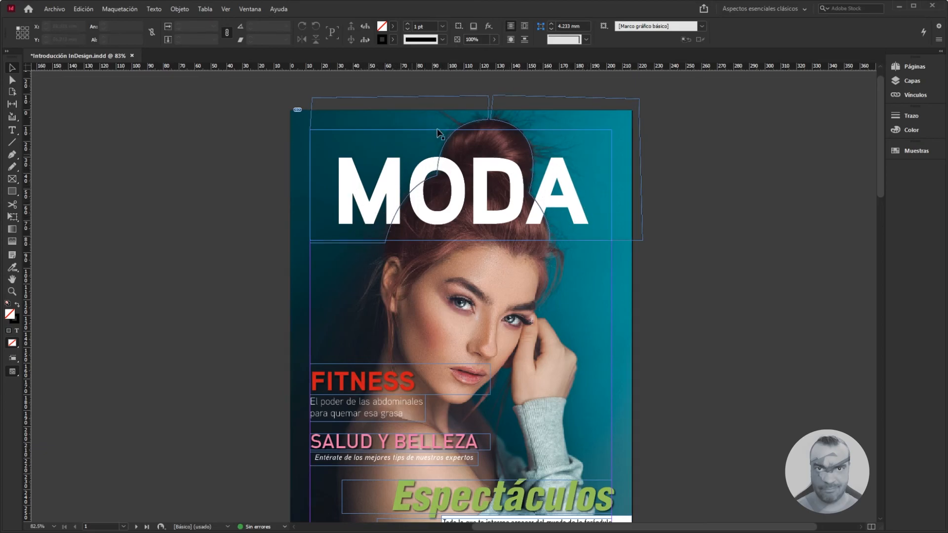
- Copy the MODA title frame and paste it inside the traced path left of the hair
click(482, 202)
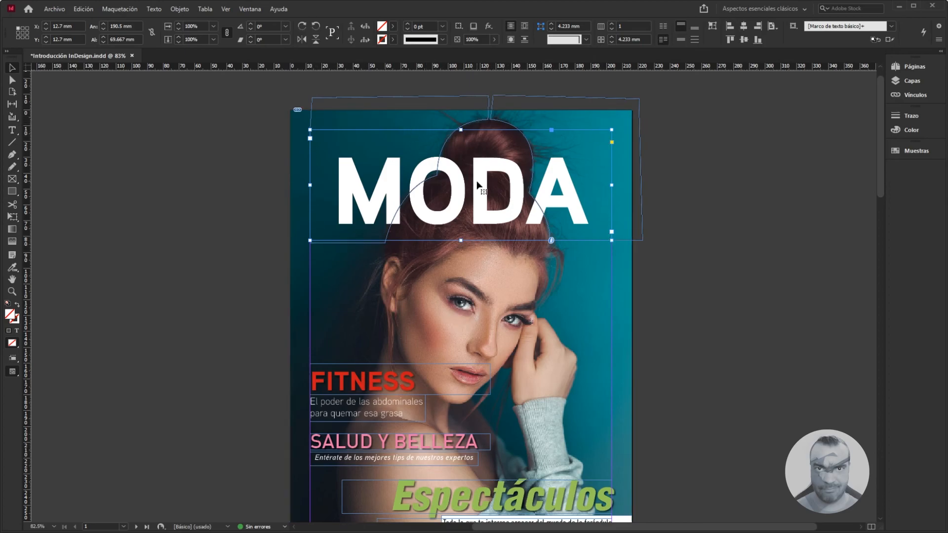
click(356, 105)
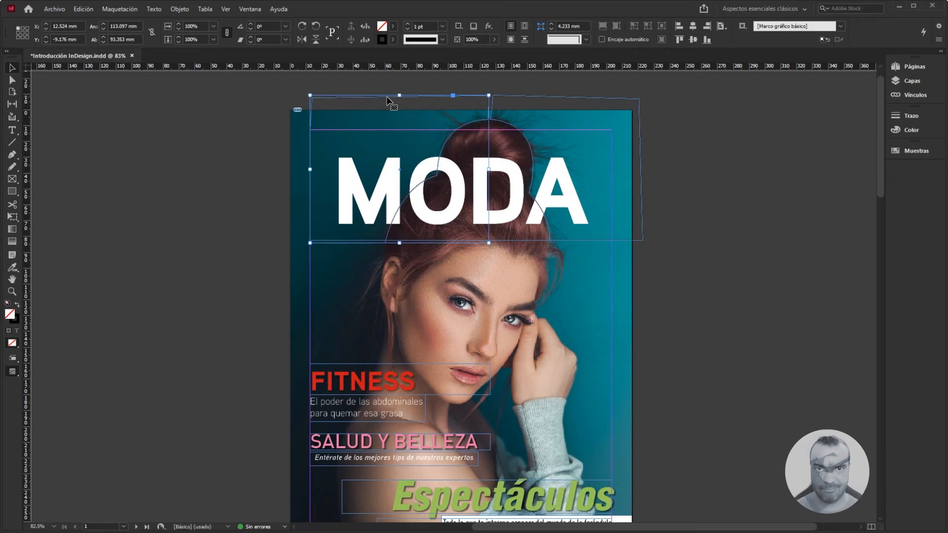
click(81, 8)
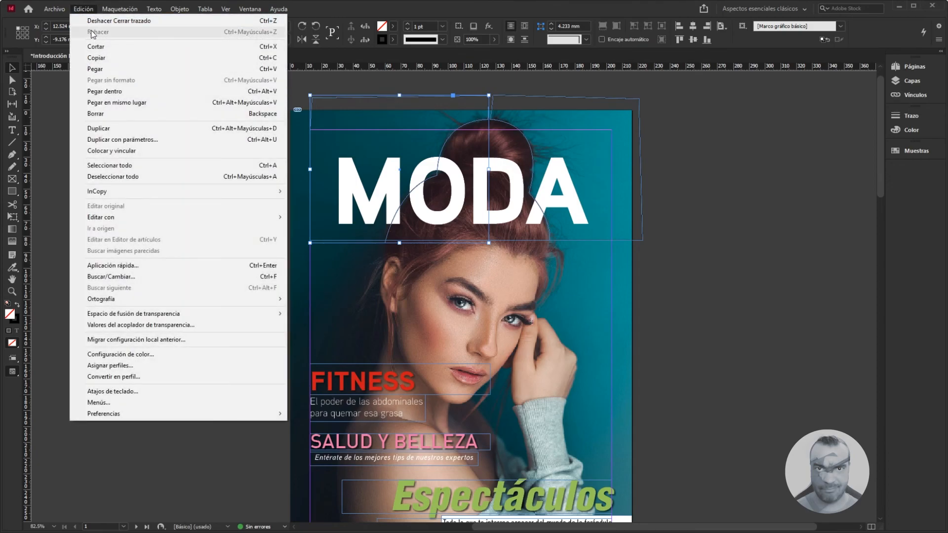
click(110, 93)
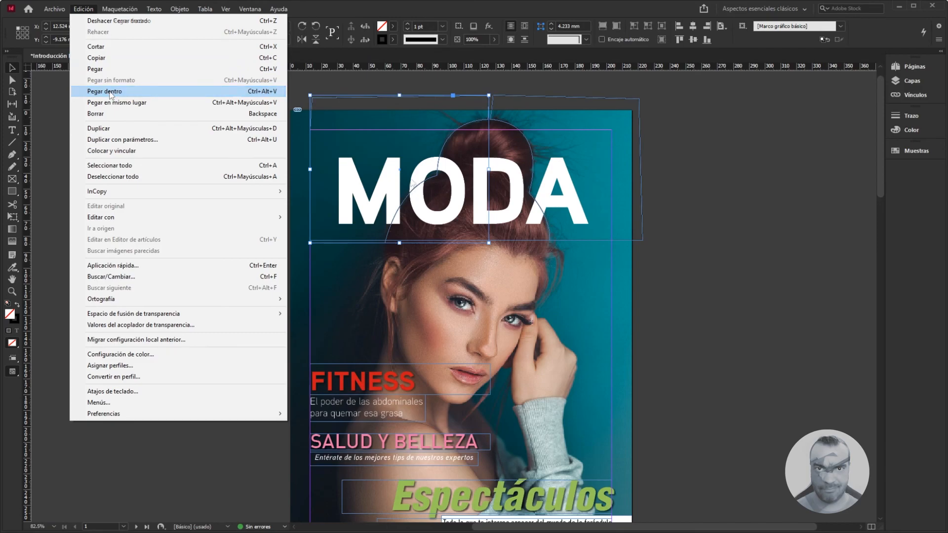
- Paste the copied MODA title inside the traced path right of the hair
click(513, 208)
click(545, 104)
click(550, 97)
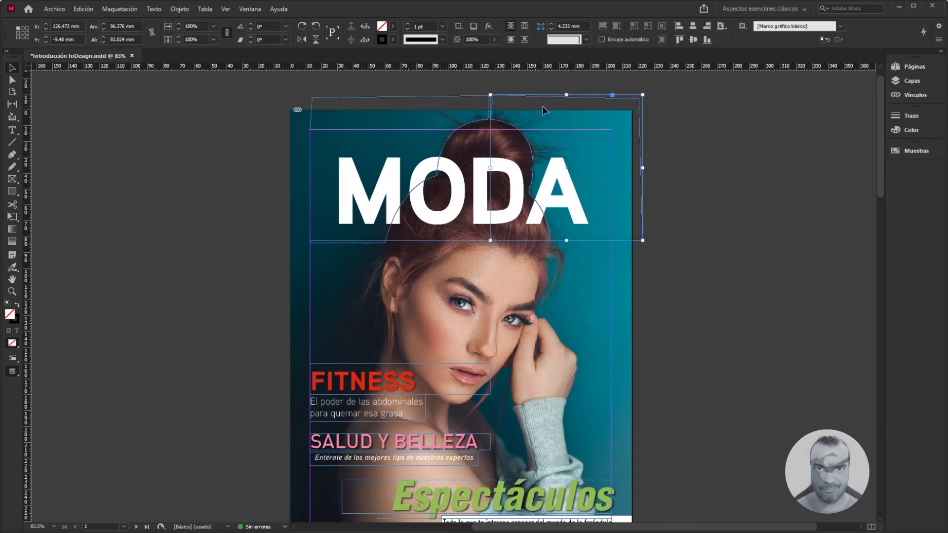
click(83, 9)
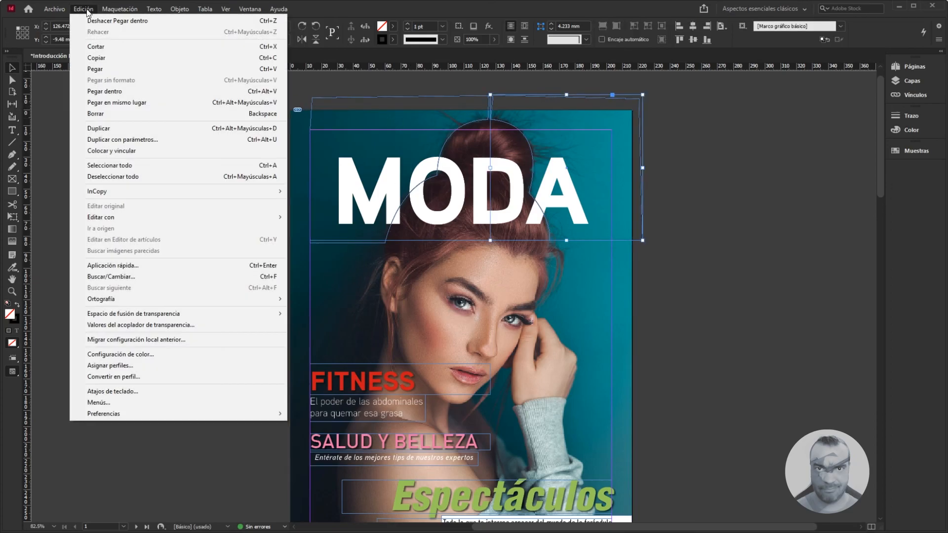
click(126, 91)
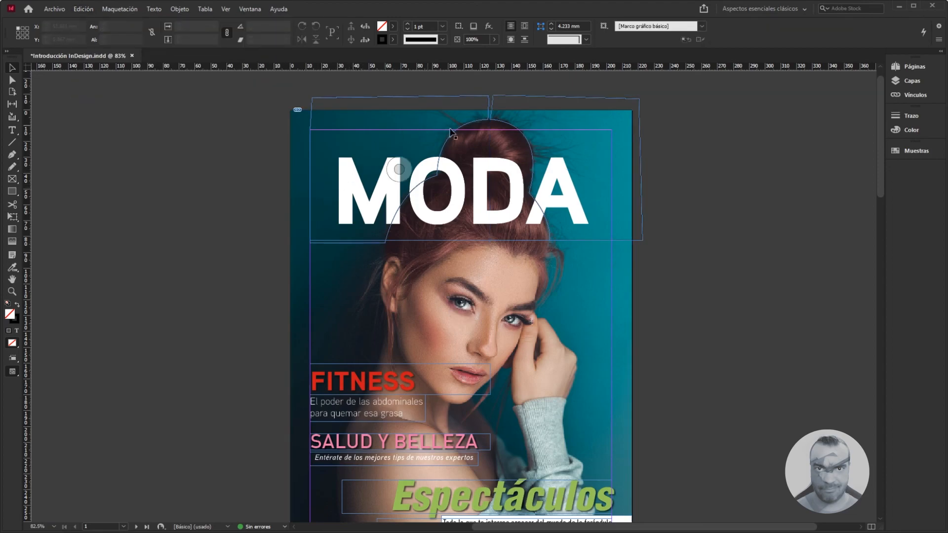
- Move the original MODA title off the cover onto the pasteboard beside the page's right edge and deselect it
click(455, 205)
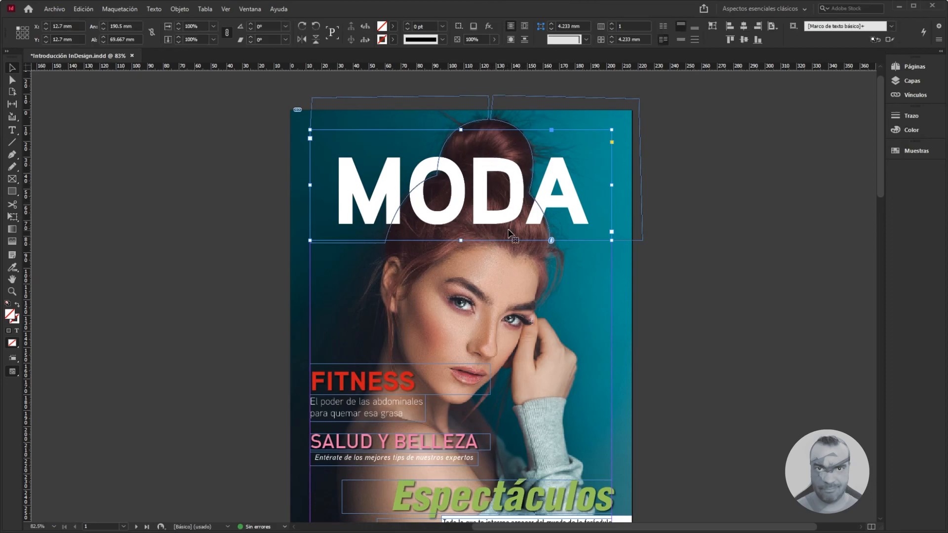
drag(482, 204, 808, 343)
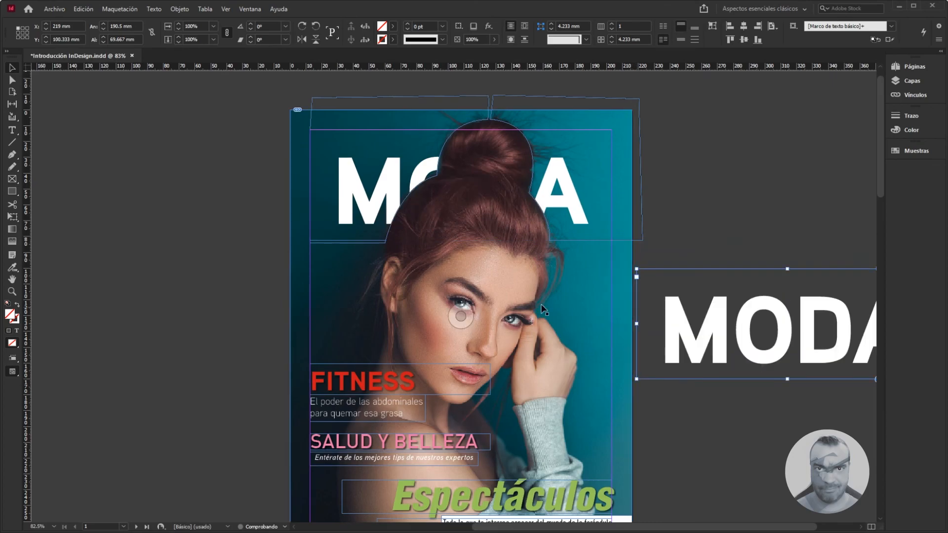
key(ctrl+shift+a)
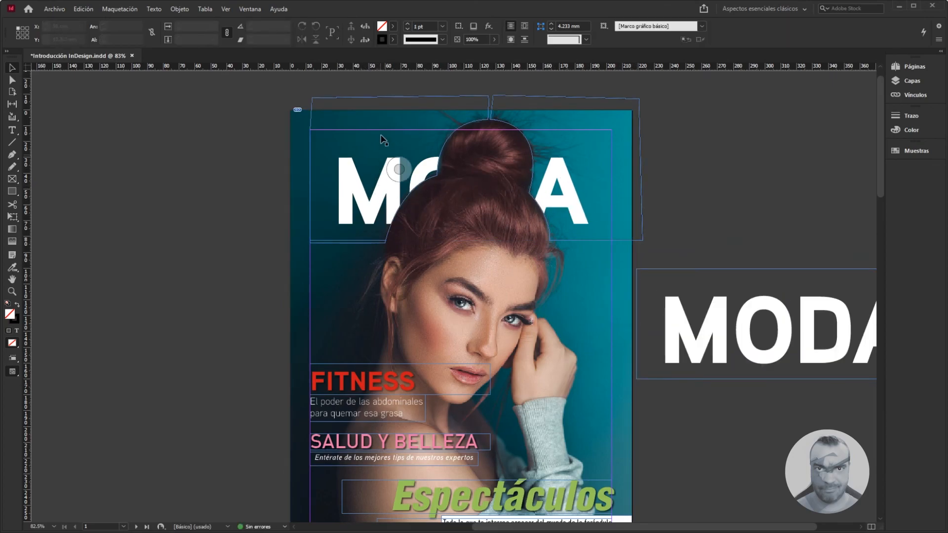
- Set the left traced path's stroke to [Ninguno] and delete the original MODA title from the pasteboard
click(438, 95)
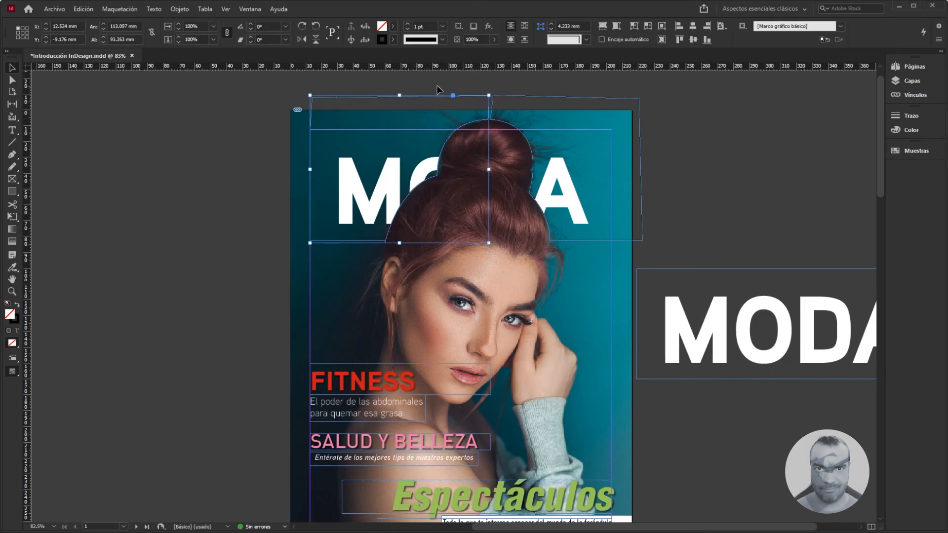
click(393, 39)
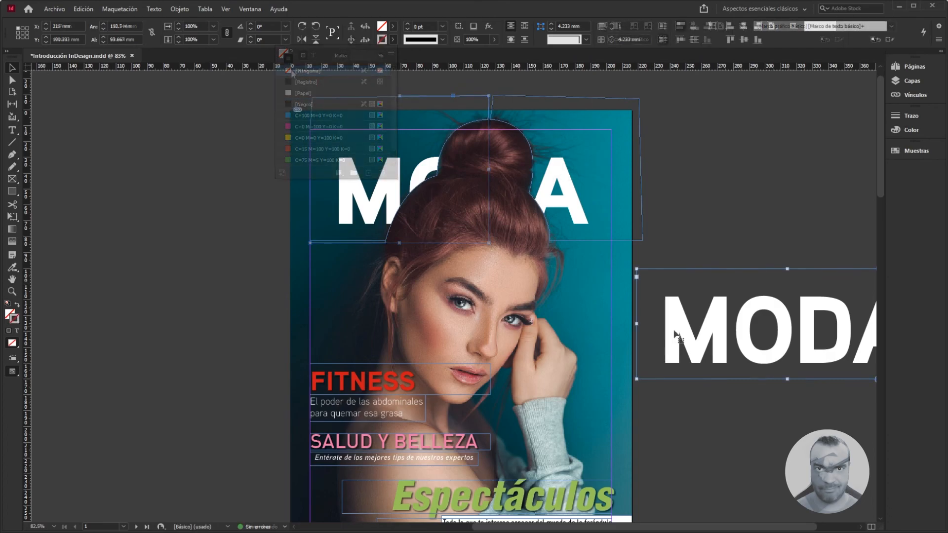
key(Delete)
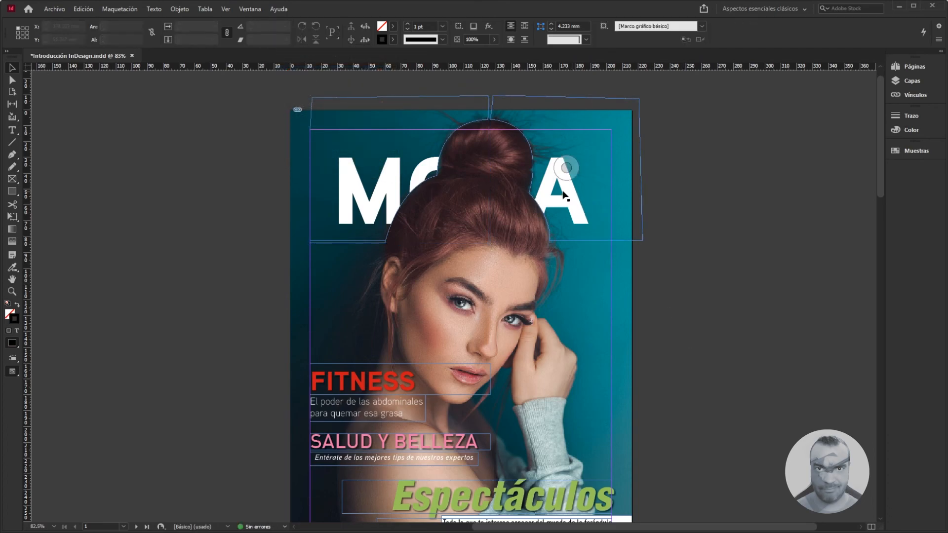